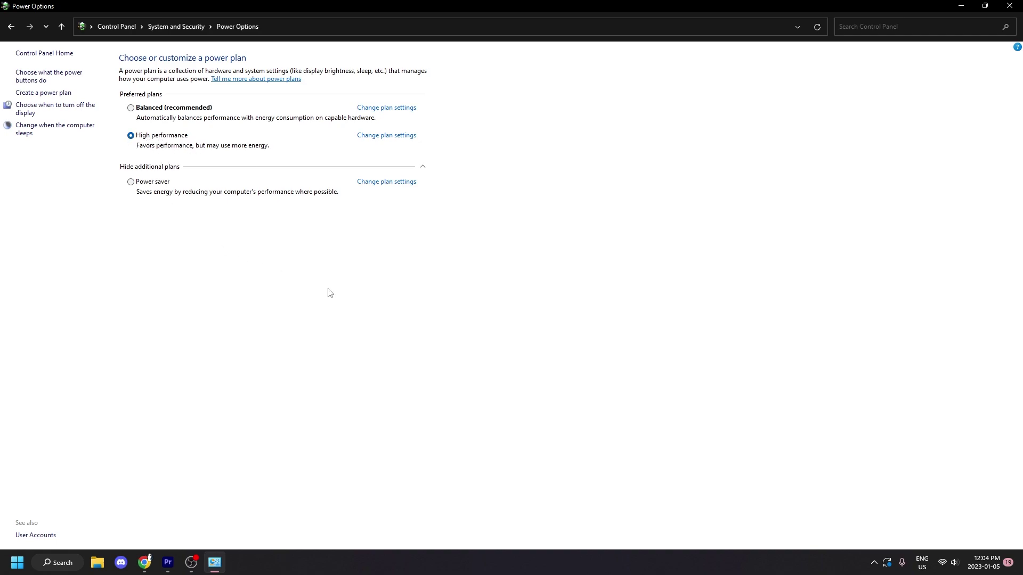
{"action": "left_click", "coordinate": [38, 94]}
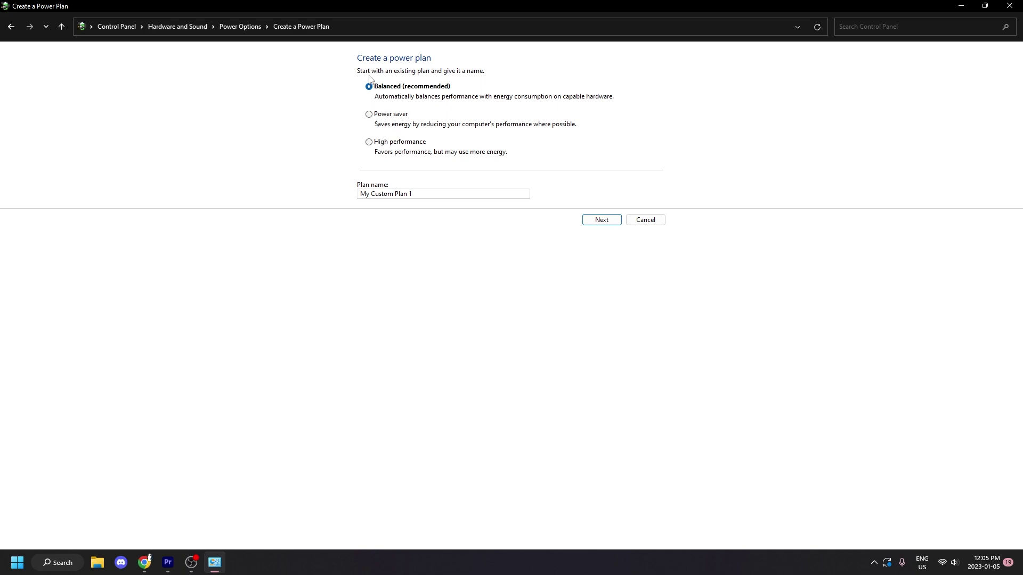
{"action": "left_click", "coordinate": [368, 141]}
{"action": "key", "text": "alt+Left"}
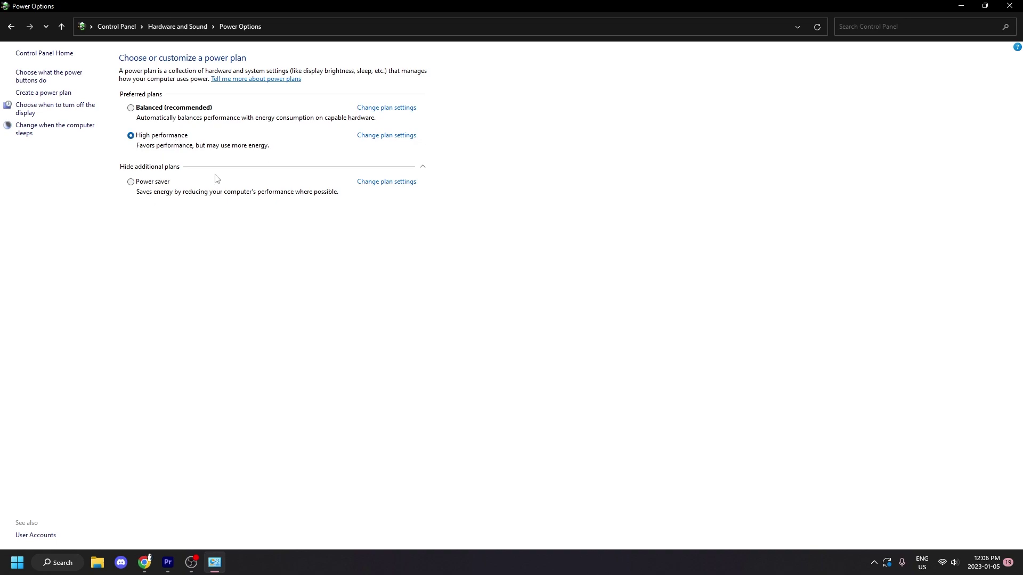
{"action": "left_click", "coordinate": [137, 184]}
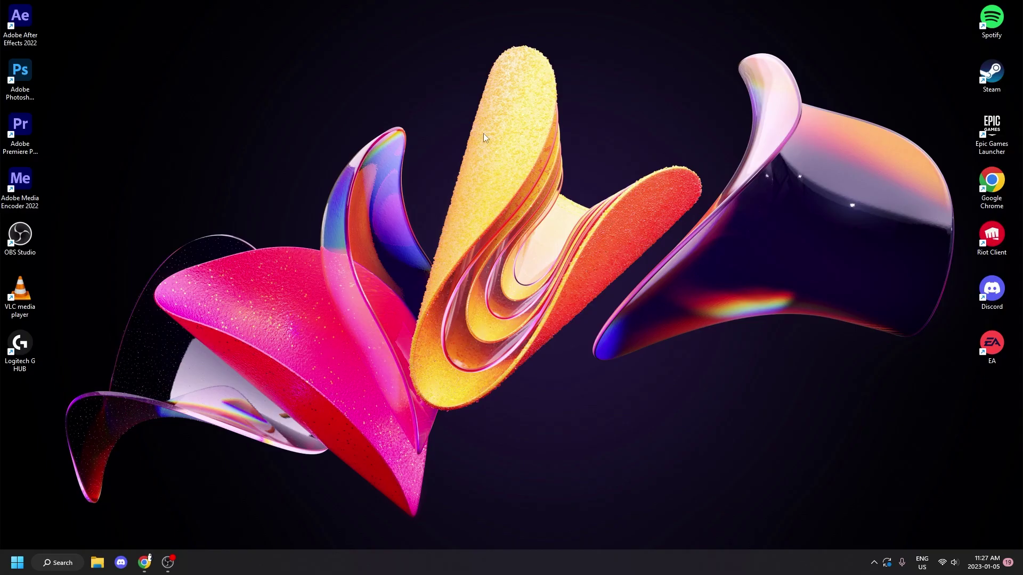
- Search Windows for "advanced", open the advanced system settings, and bring up the Performance settings showing the visual effects
{"action": "left_click", "coordinate": [64, 558]}
{"action": "type", "text": "advanced"}
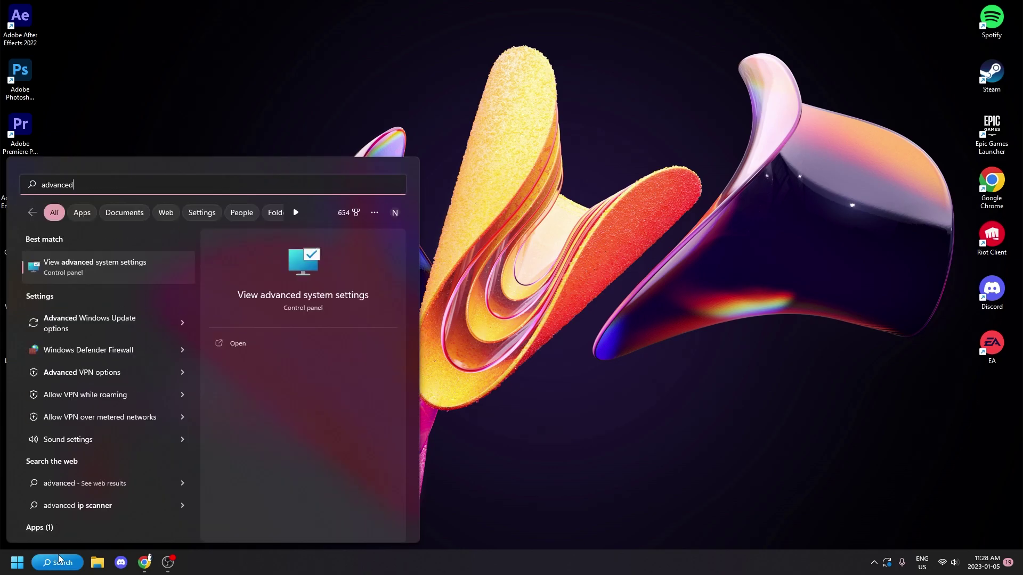
{"action": "key", "text": "Return"}
{"action": "left_click_drag", "start_coordinate": [158, 49], "coordinate": [537, 148]}
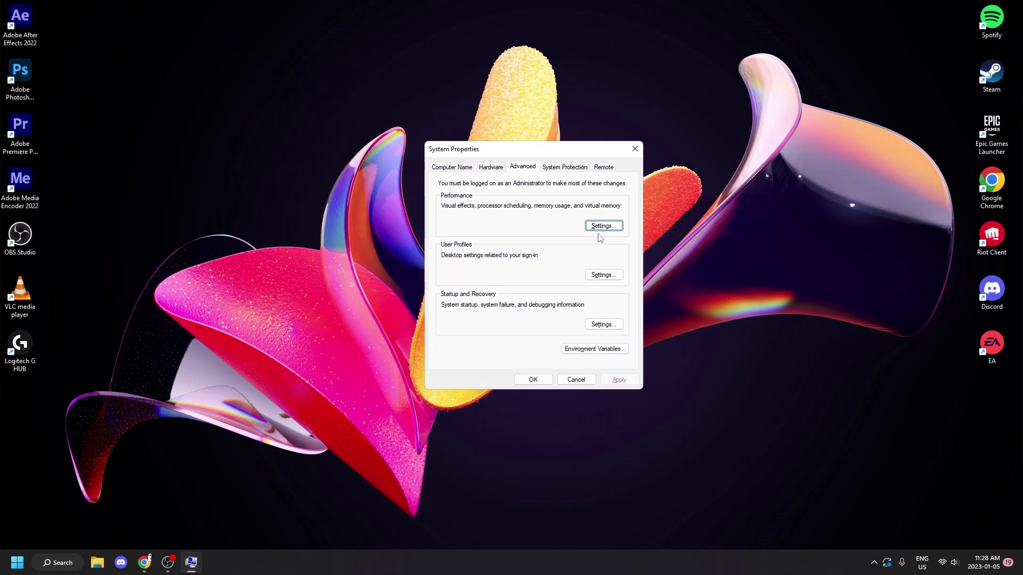
{"action": "left_click", "coordinate": [604, 226]}
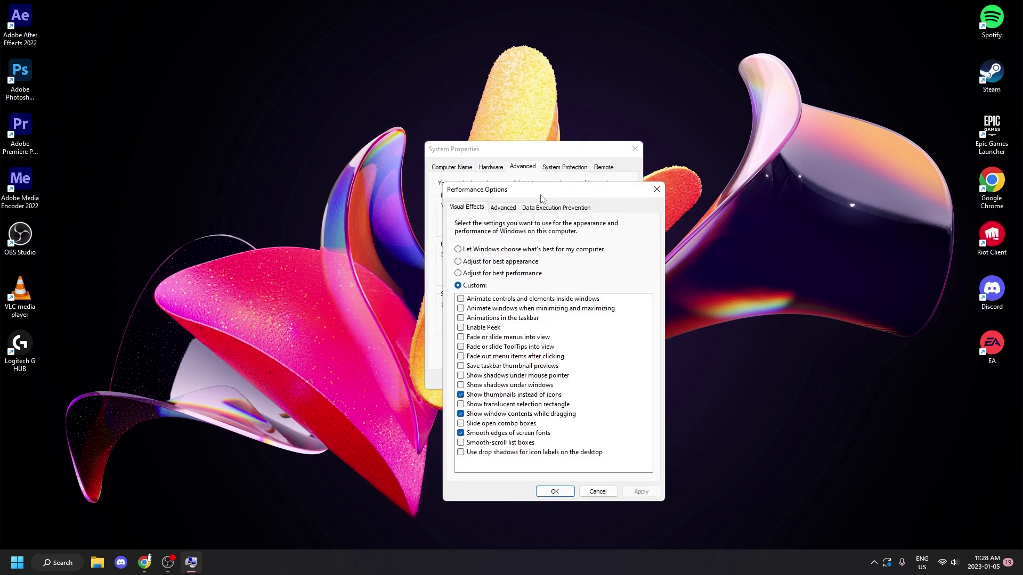
{"action": "left_click_drag", "start_coordinate": [346, 291], "coordinate": [497, 123]}
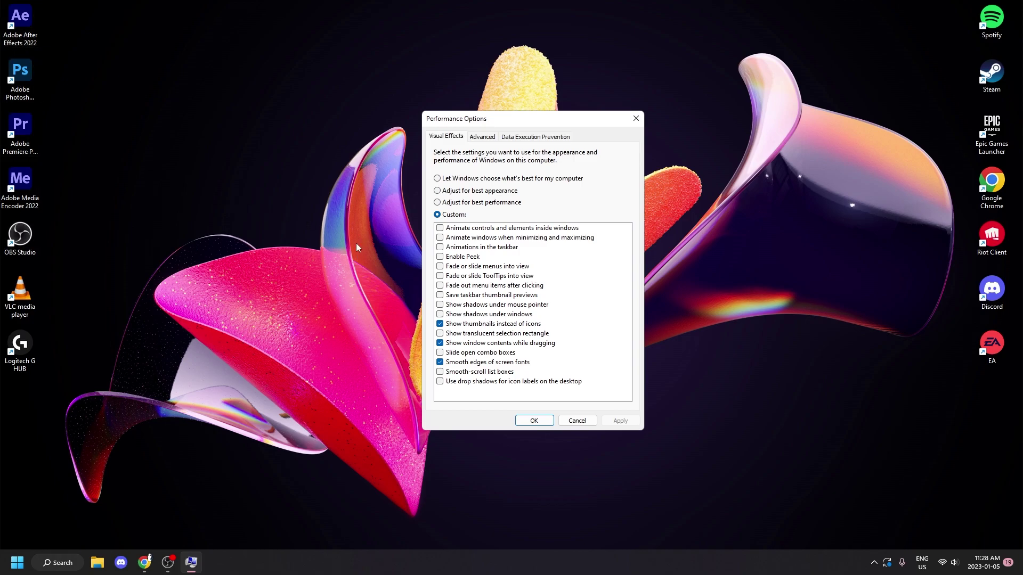
- Reposition the Performance Options dialog and check how the recent files are previewed in File Explorer
{"action": "mouse_move", "coordinate": [465, 122]}
{"action": "left_mouse_down"}
{"action": "mouse_move", "coordinate": [336, 188]}
{"action": "mouse_move", "coordinate": [470, 122]}
{"action": "left_mouse_up"}
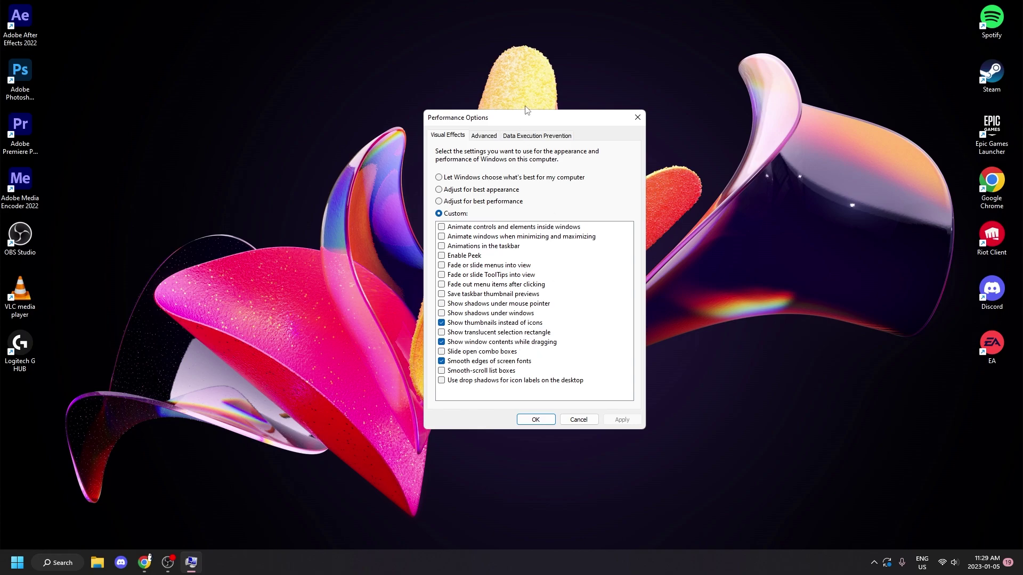
{"action": "left_click_drag", "start_coordinate": [542, 117], "coordinate": [602, 74]}
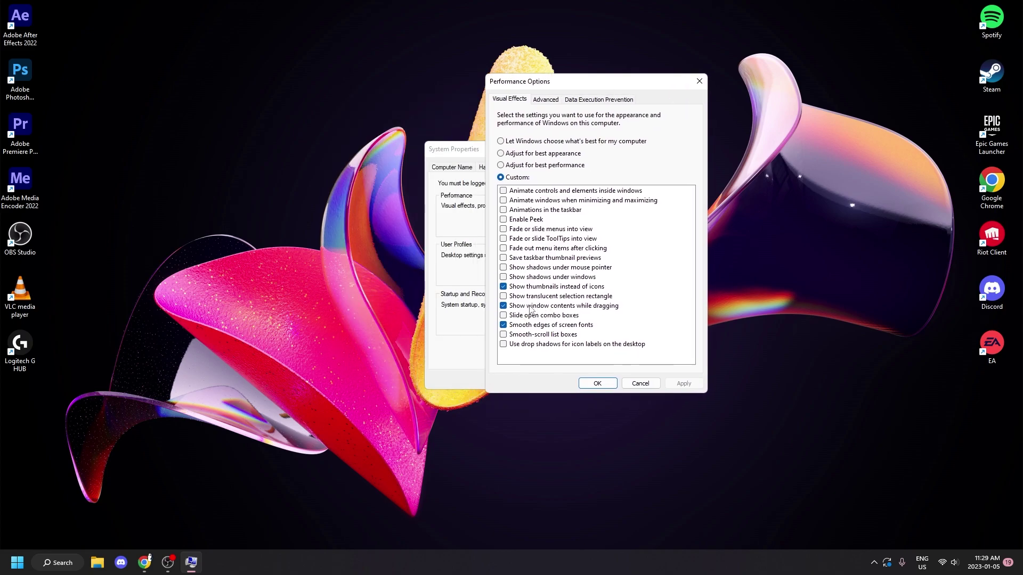
{"action": "left_click_drag", "start_coordinate": [601, 85], "coordinate": [665, 119]}
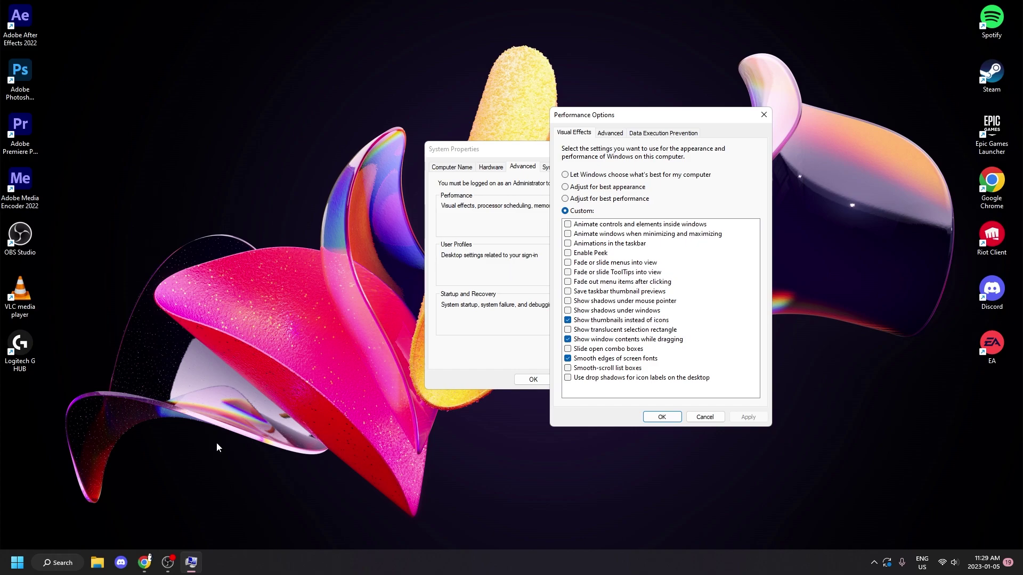
{"action": "key", "text": "super+e"}
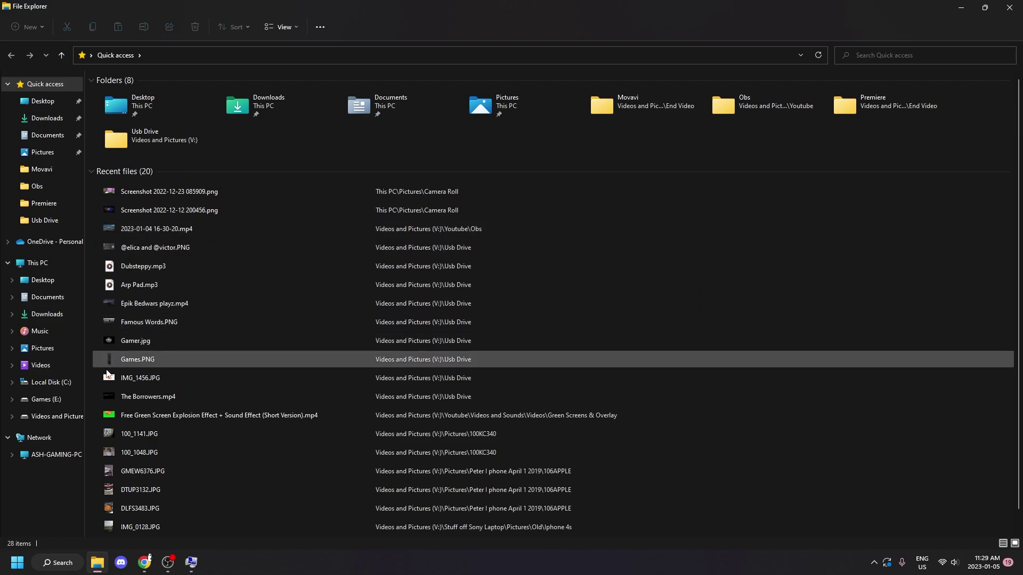
{"action": "left_click", "coordinate": [1009, 6]}
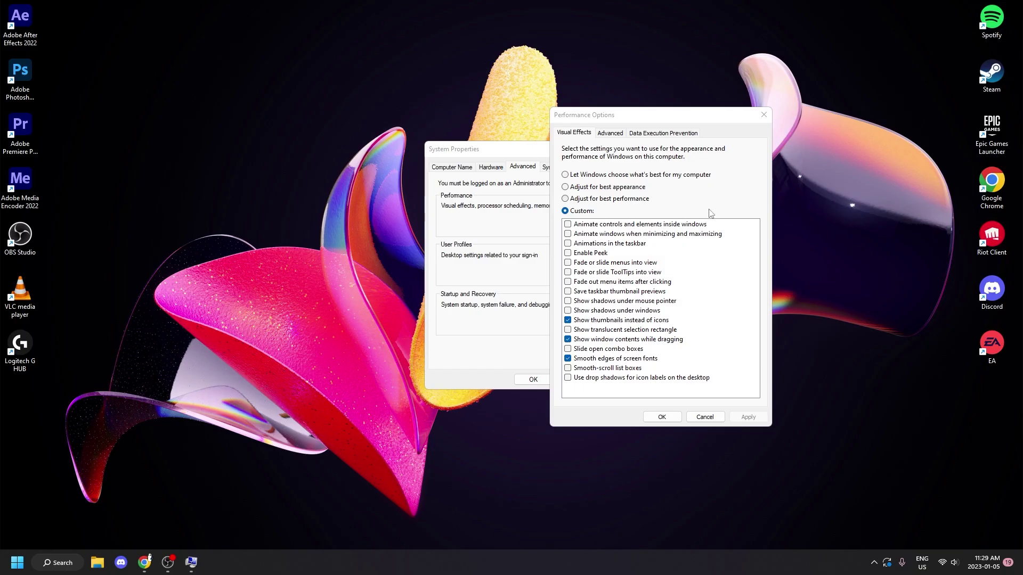
- Turn off "Show thumbnails instead of icons", apply the change, and check the recent files in File Explorer
{"action": "left_click", "coordinate": [586, 328]}
{"action": "left_click", "coordinate": [592, 320]}
{"action": "left_click", "coordinate": [586, 330]}
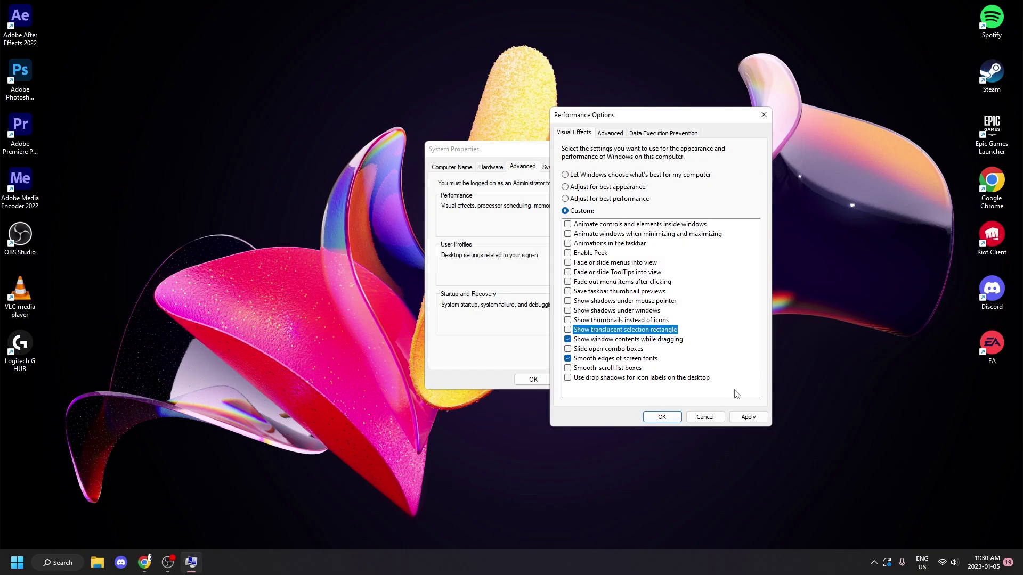
{"action": "left_click", "coordinate": [750, 421]}
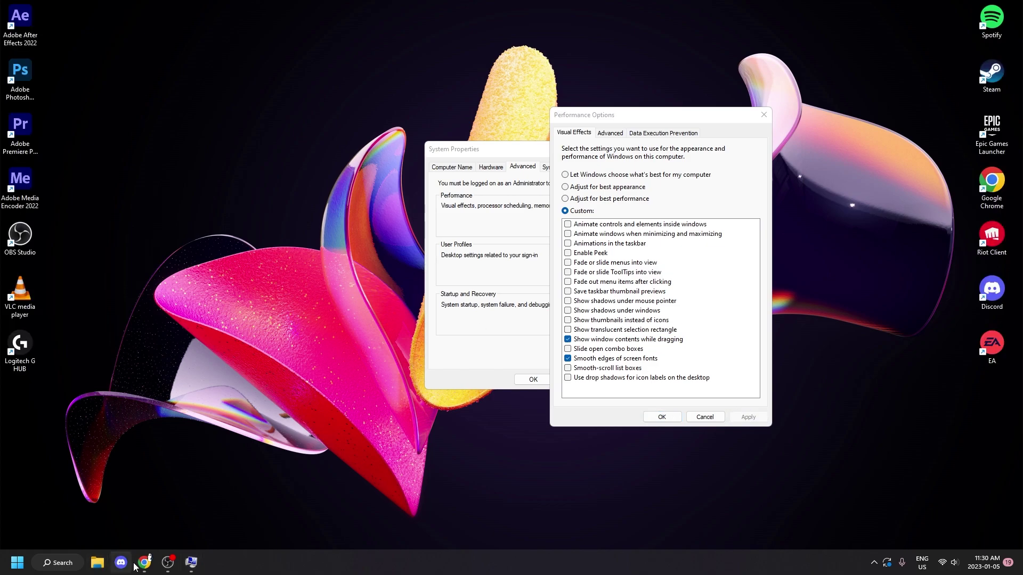
{"action": "left_click", "coordinate": [97, 562]}
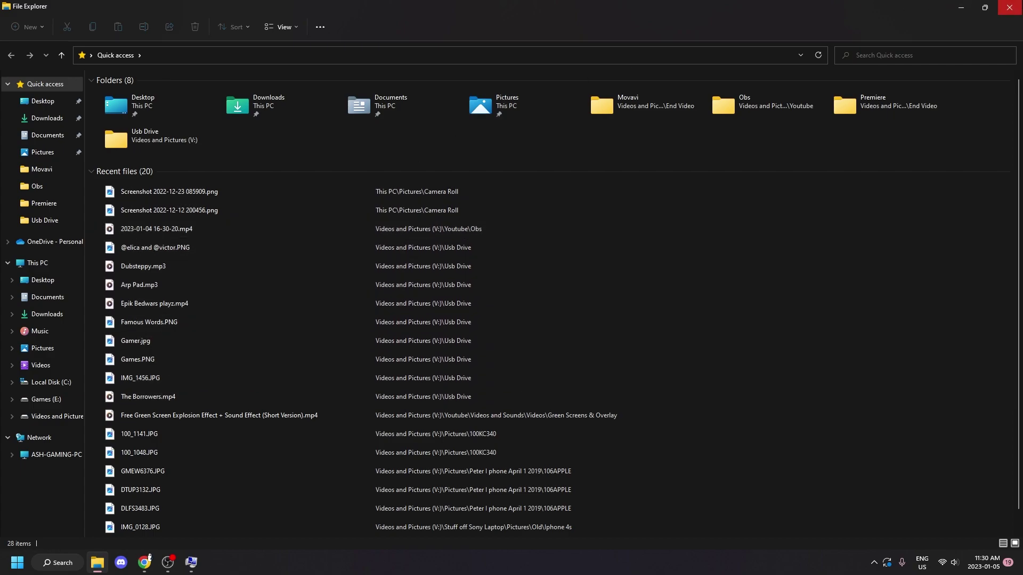
{"action": "left_click", "coordinate": [1010, 7]}
- Turn "Show thumbnails instead of icons" back on, recheck the recent files in File Explorer, and close Performance Options
{"action": "left_click", "coordinate": [587, 321]}
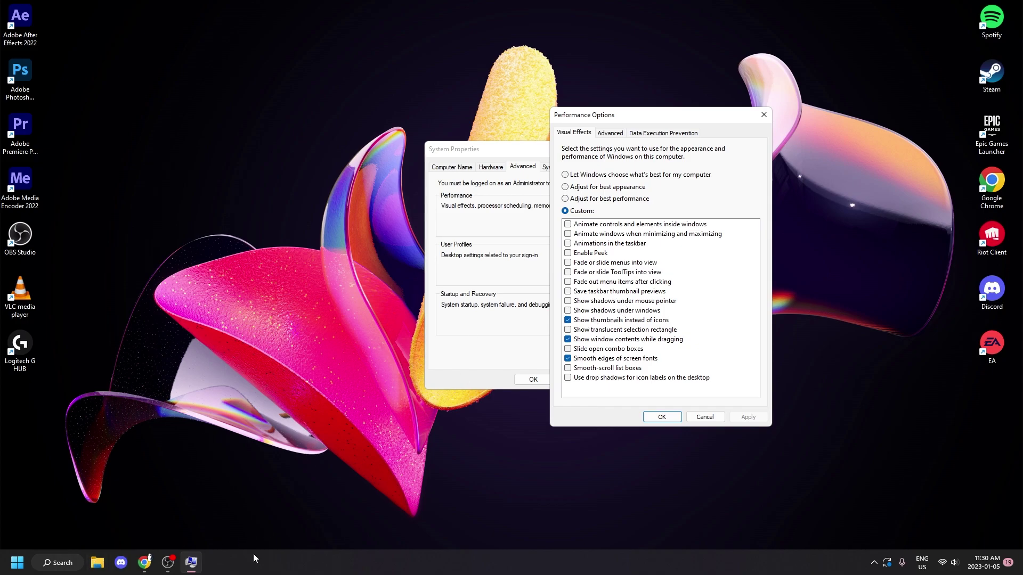
{"action": "left_click", "coordinate": [96, 562]}
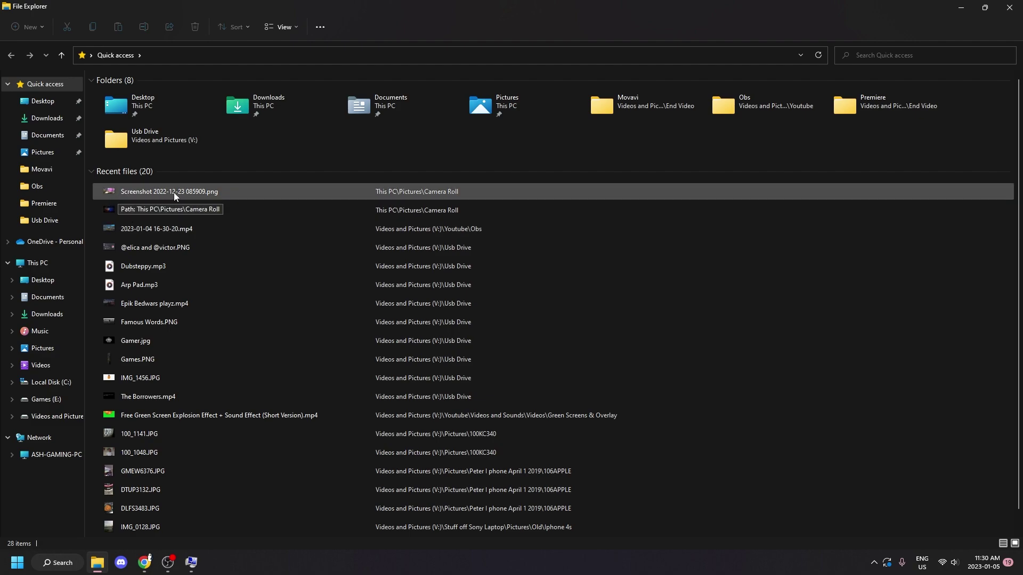
{"action": "left_click", "coordinate": [1009, 7]}
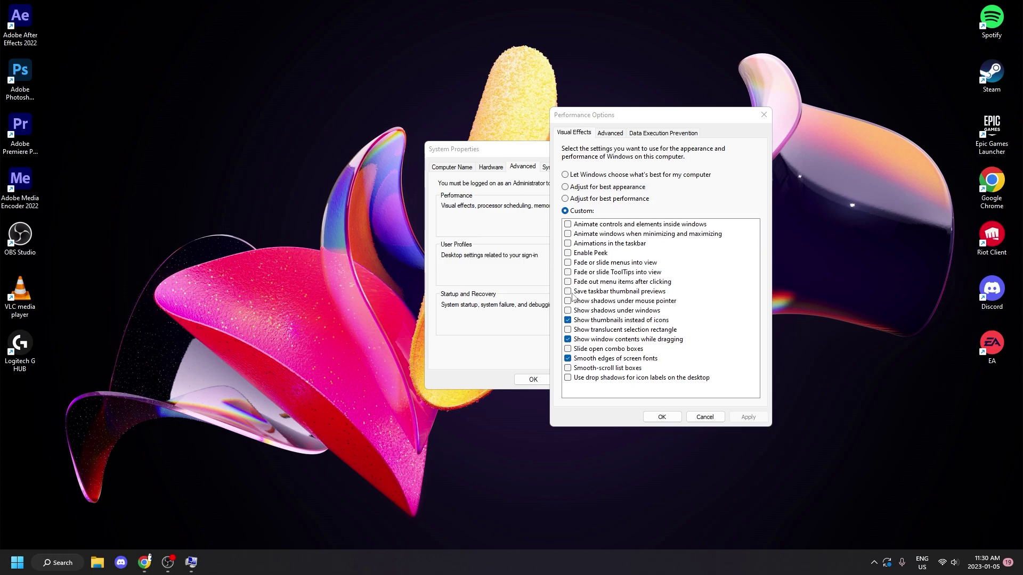
{"action": "left_click", "coordinate": [705, 417]}
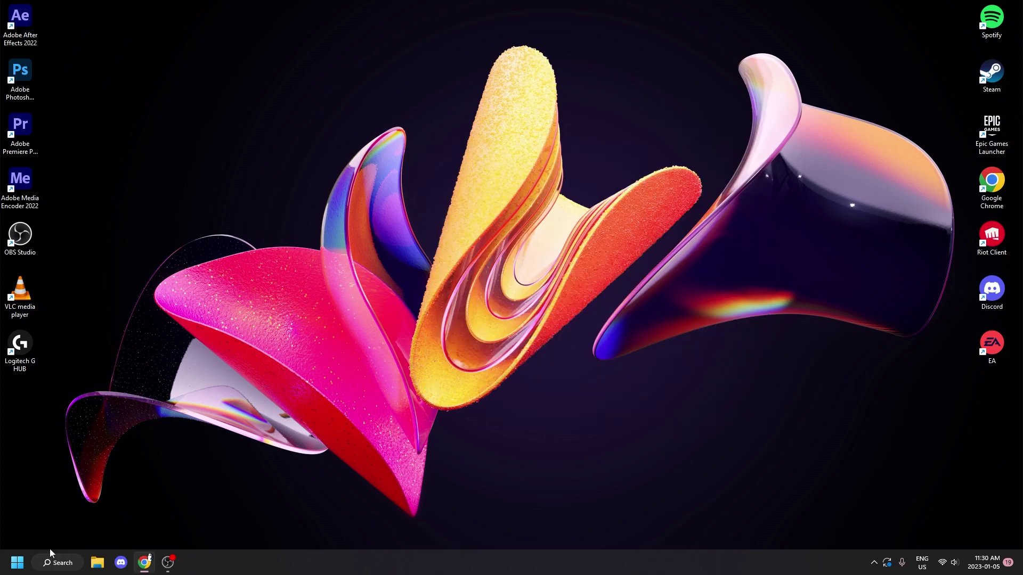
{"action": "left_click", "coordinate": [71, 569]}
{"action": "type", "text": "apps"}
{"action": "key", "text": "BackSpace"}
{"action": "key", "text": "BackSpace"}
{"action": "key", "text": "BackSpace"}
{"action": "key", "text": "BackSpace"}
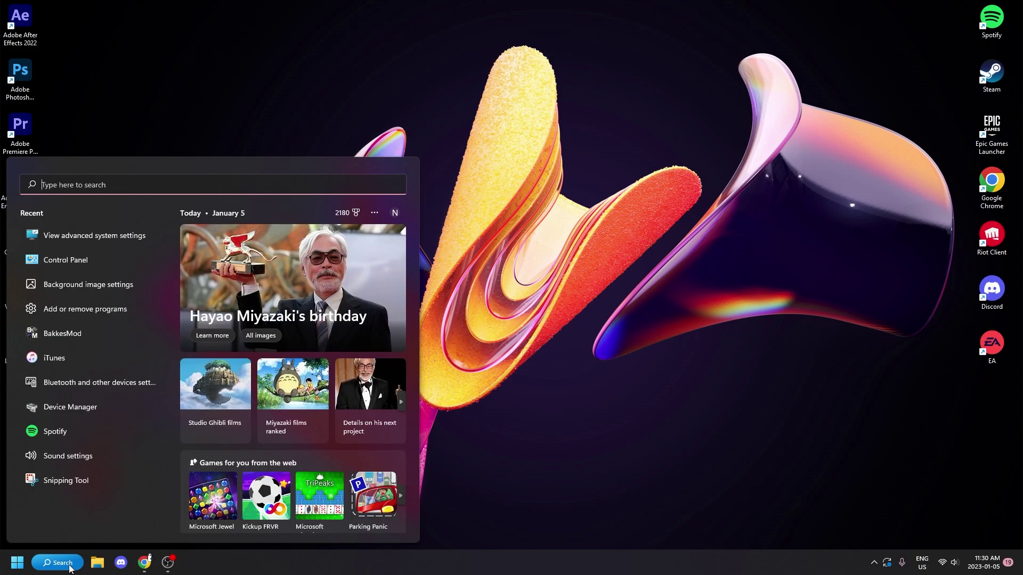
{"action": "type", "text": "background apps"}
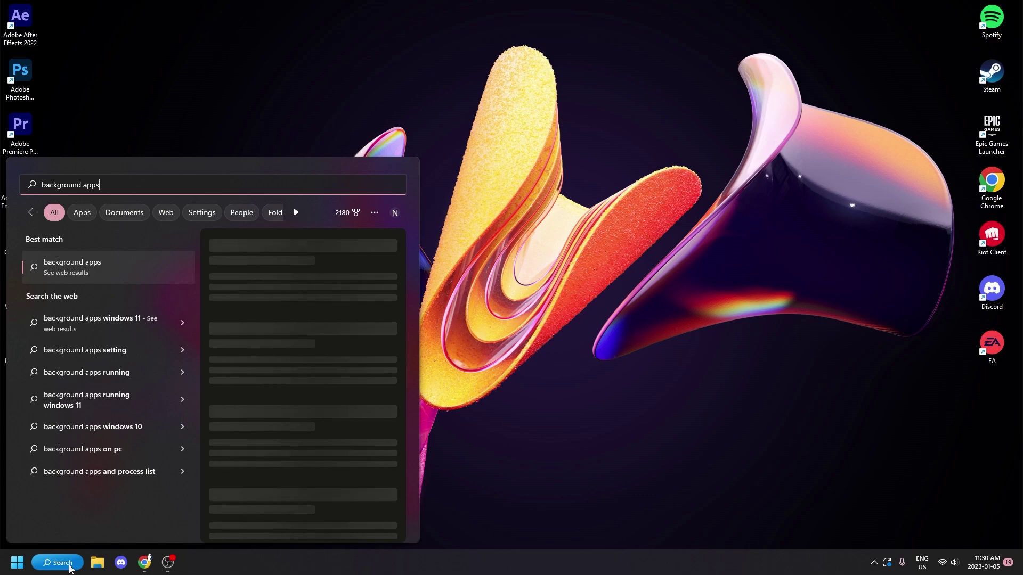
{"action": "key", "text": "BackSpace"}
{"action": "key", "text": "BackSpace"}
{"action": "key", "text": "BackSpace"}
{"action": "key", "text": "BackSpace"}
{"action": "key", "text": "BackSpace"}
{"action": "key", "text": "BackSpace"}
{"action": "key", "text": "BackSpace"}
{"action": "key", "text": "BackSpace"}
{"action": "key", "text": "BackSpace"}
{"action": "key", "text": "BackSpace"}
{"action": "key", "text": "BackSpace"}
{"action": "key", "text": "BackSpace"}
{"action": "key", "text": "BackSpace"}
{"action": "key", "text": "BackSpace"}
{"action": "key", "text": "BackSpace"}
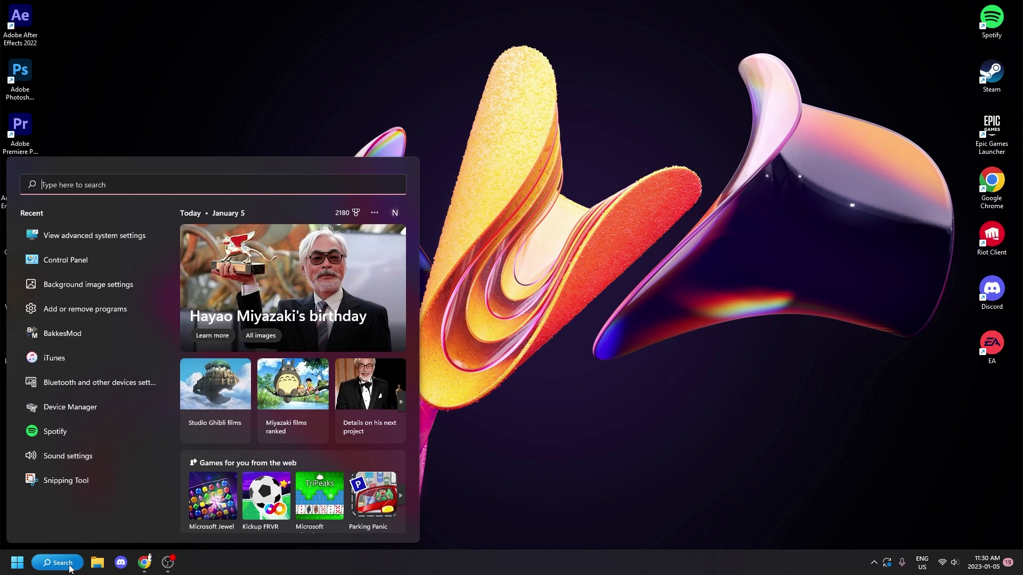
- Search Windows for "apps", open Add or remove programs, and look through the list of installed apps
{"action": "type", "text": "apps"}
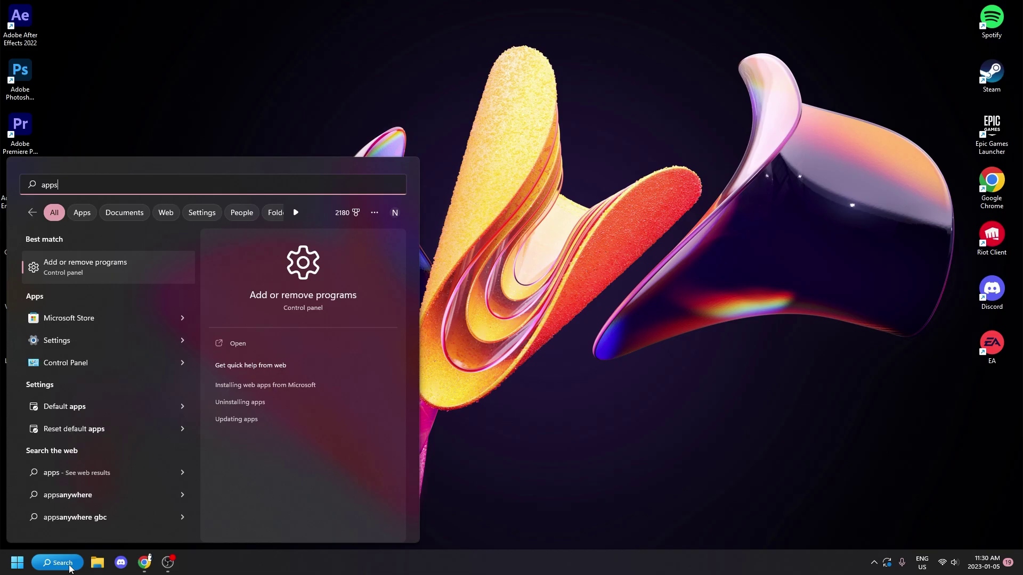
{"action": "key", "text": "Return"}
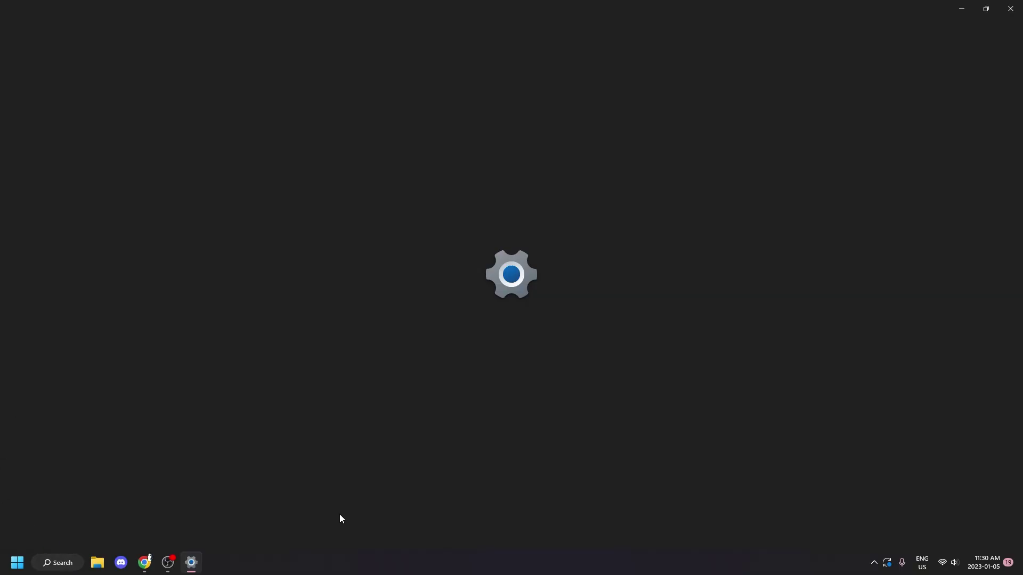
{"action": "scroll", "coordinate": [370, 334], "scroll_direction": "down", "scroll_amount": 20}
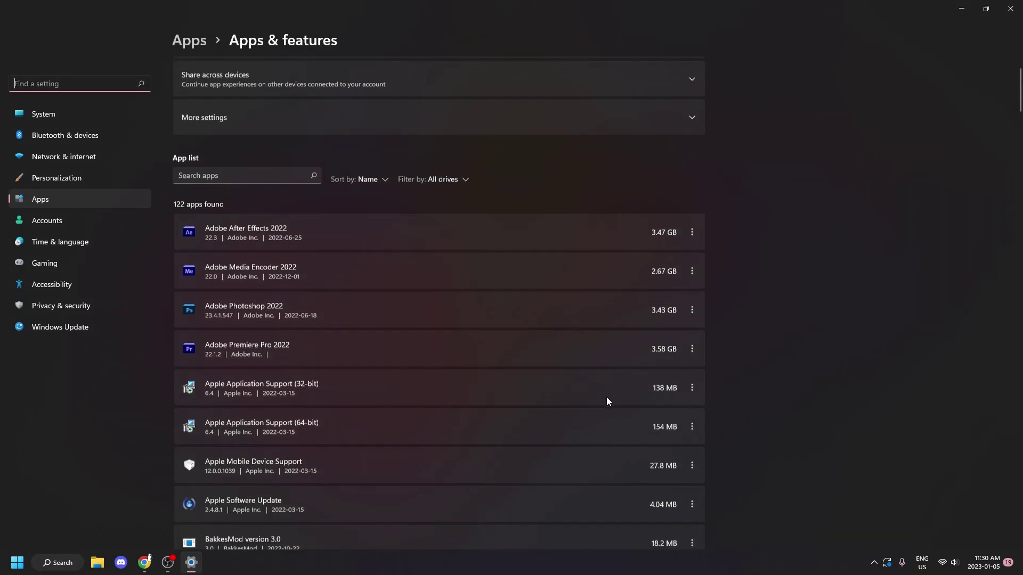
{"action": "scroll", "coordinate": [366, 345], "scroll_direction": "down", "scroll_amount": 20}
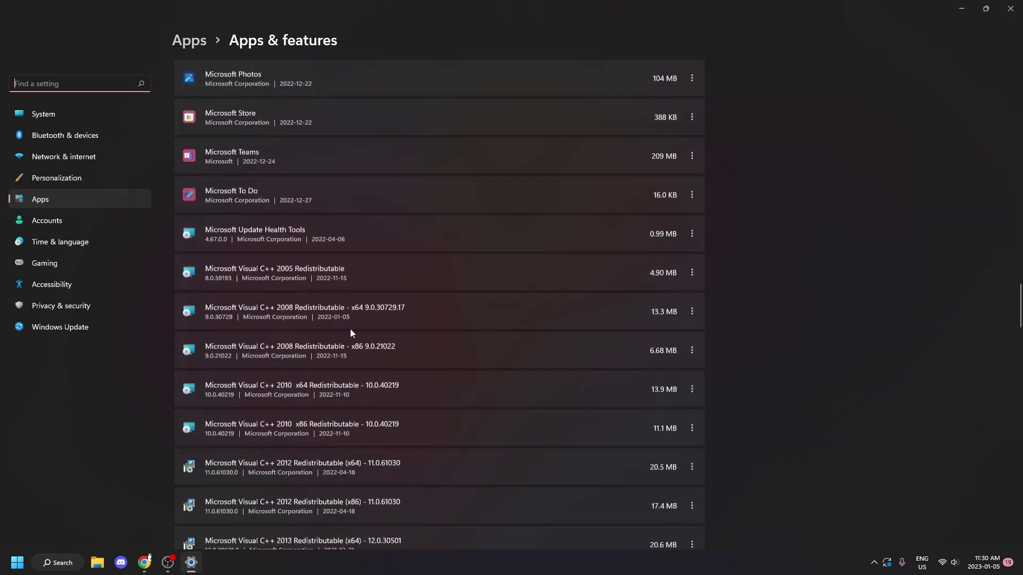
{"action": "scroll", "coordinate": [337, 324], "scroll_direction": "up", "scroll_amount": 20}
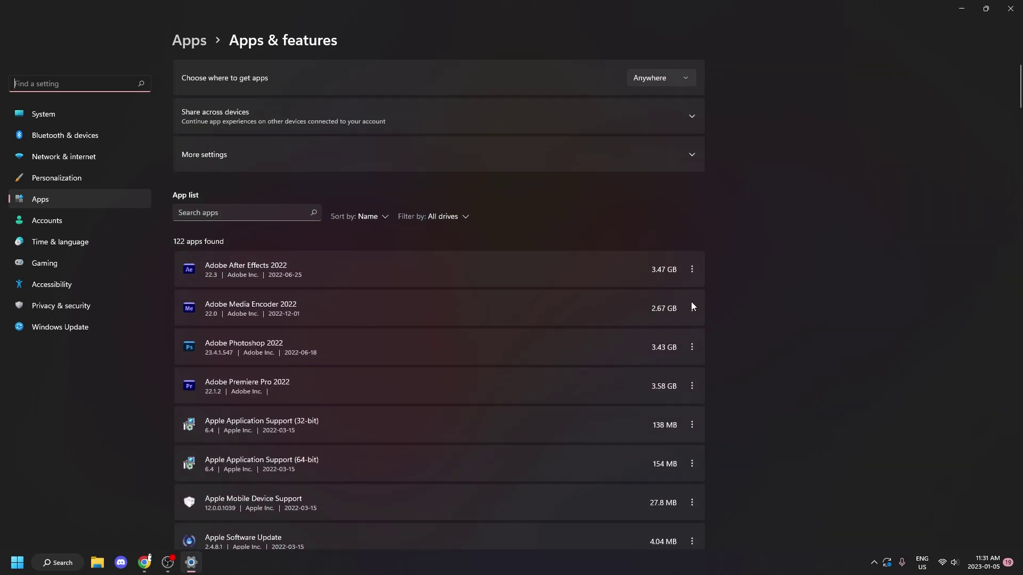
{"action": "scroll", "coordinate": [375, 522], "scroll_direction": "down", "scroll_amount": 20}
{"action": "scroll", "coordinate": [344, 514], "scroll_direction": "down", "scroll_amount": 20}
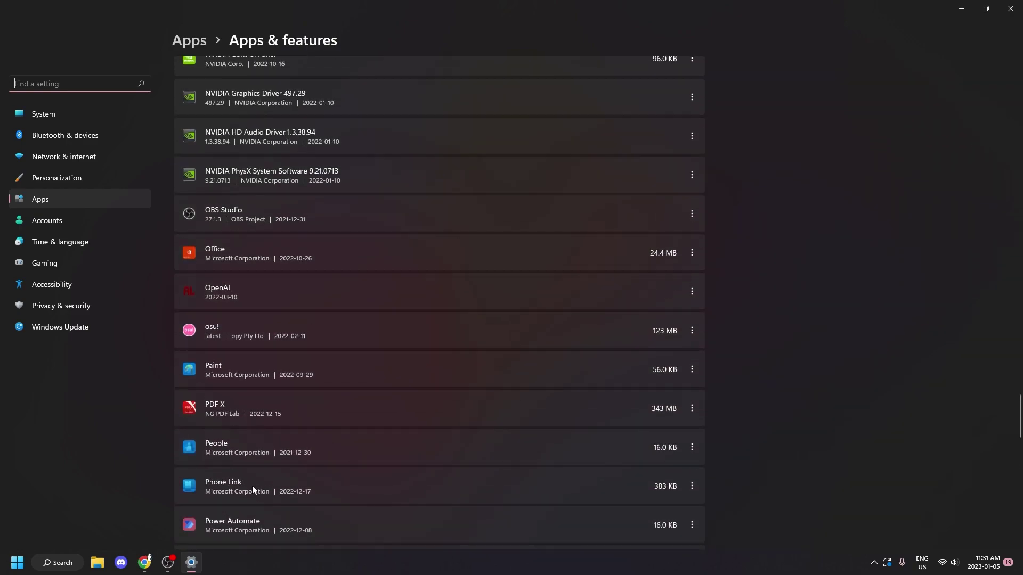
- Open the advanced options of the People app from the installed apps list
{"action": "scroll", "coordinate": [319, 445], "scroll_direction": "down", "scroll_amount": 2}
{"action": "left_click", "coordinate": [692, 373]}
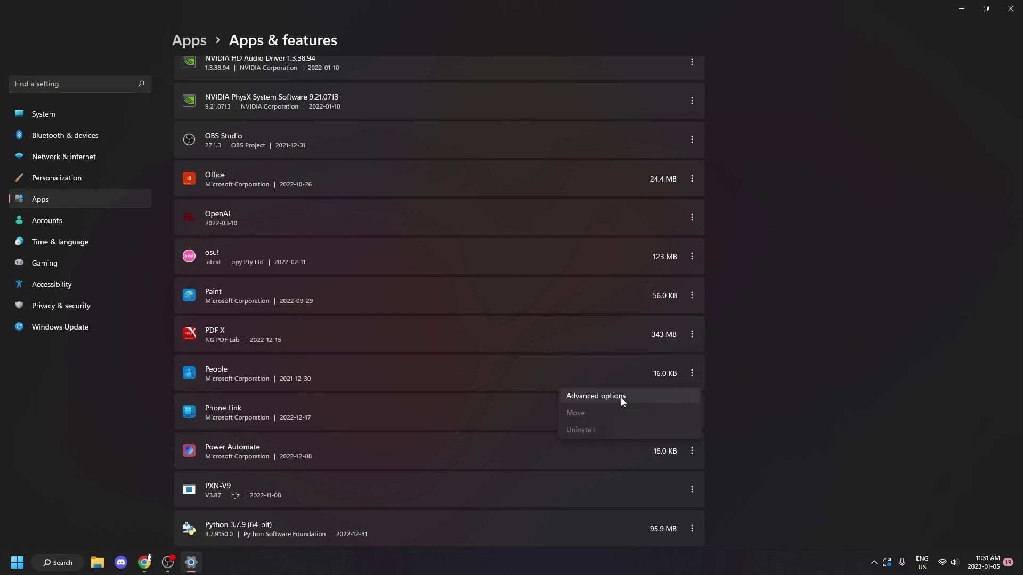
{"action": "left_click", "coordinate": [692, 374]}
{"action": "left_click", "coordinate": [684, 371]}
{"action": "left_click", "coordinate": [571, 395]}
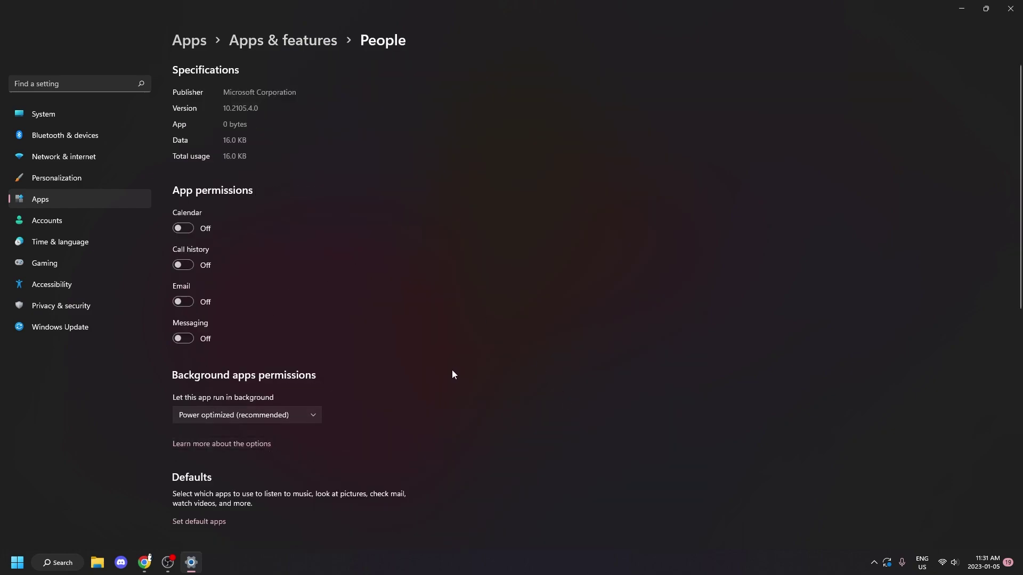
- Set the People app's background permission to Never and return to the Apps & features list
{"action": "scroll", "coordinate": [299, 374], "scroll_direction": "down", "scroll_amount": 2}
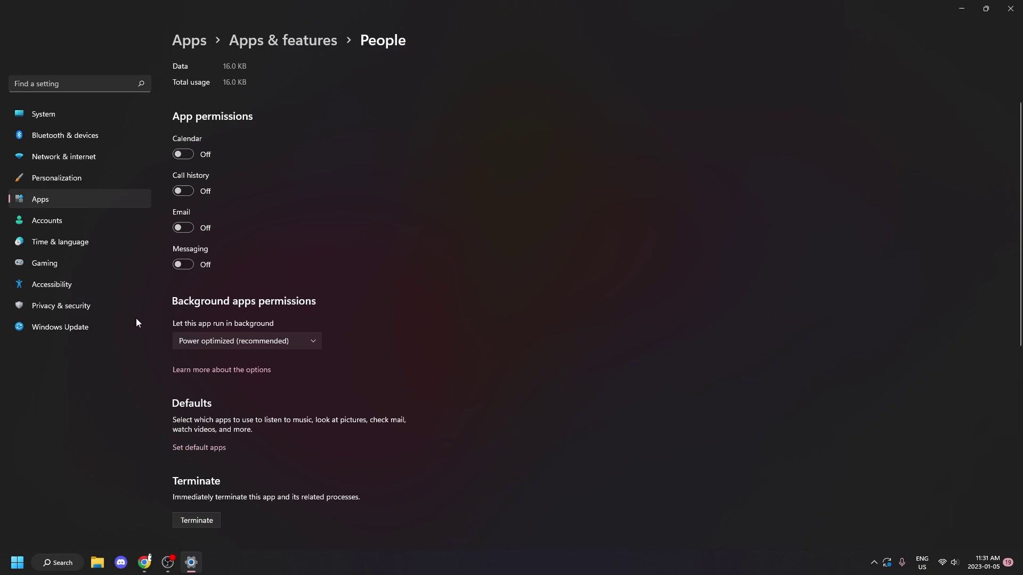
{"action": "left_click", "coordinate": [236, 345]}
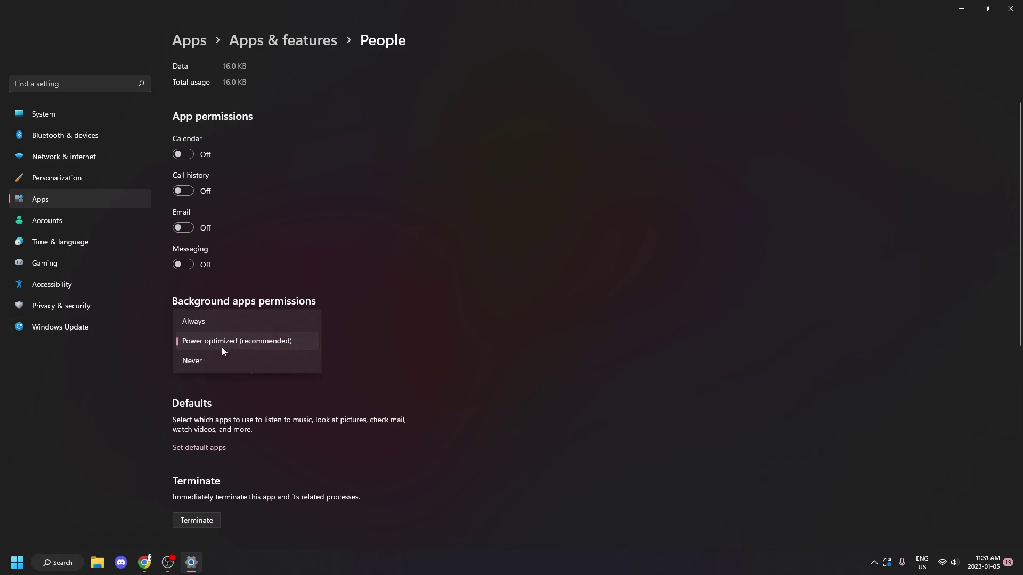
{"action": "left_click", "coordinate": [213, 362]}
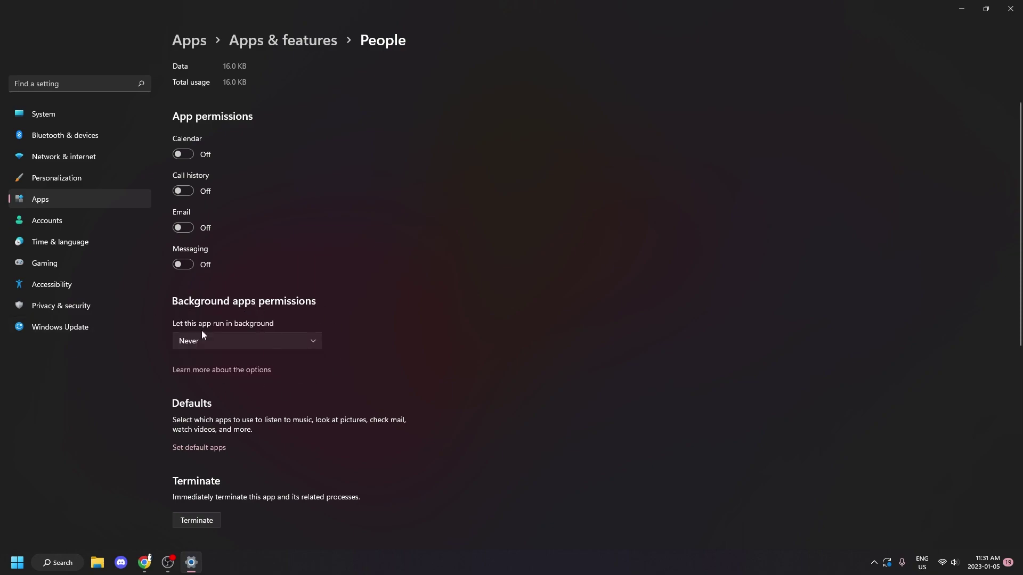
{"action": "scroll", "coordinate": [354, 355], "scroll_direction": "up", "scroll_amount": 2}
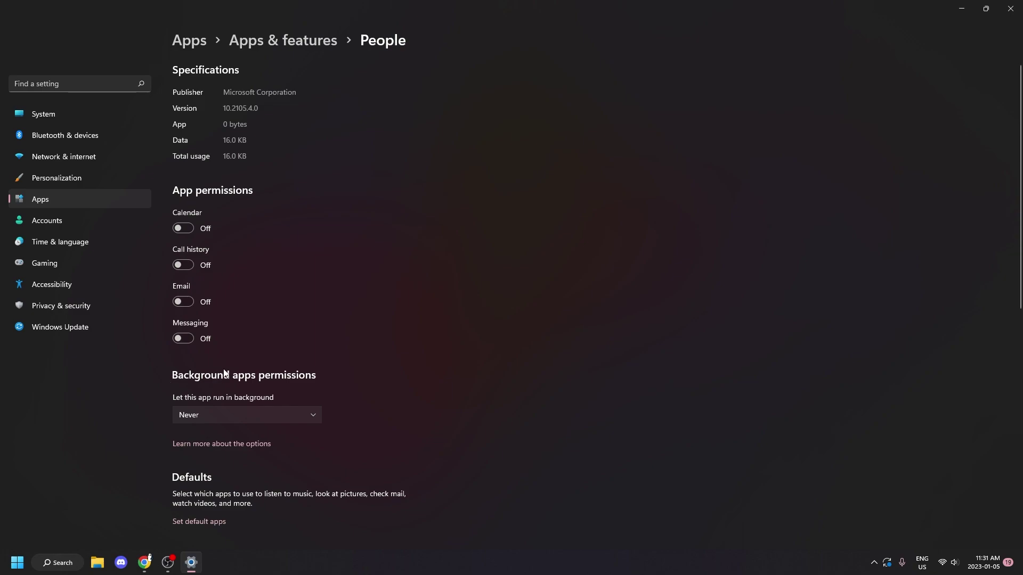
{"action": "left_click", "coordinate": [283, 41]}
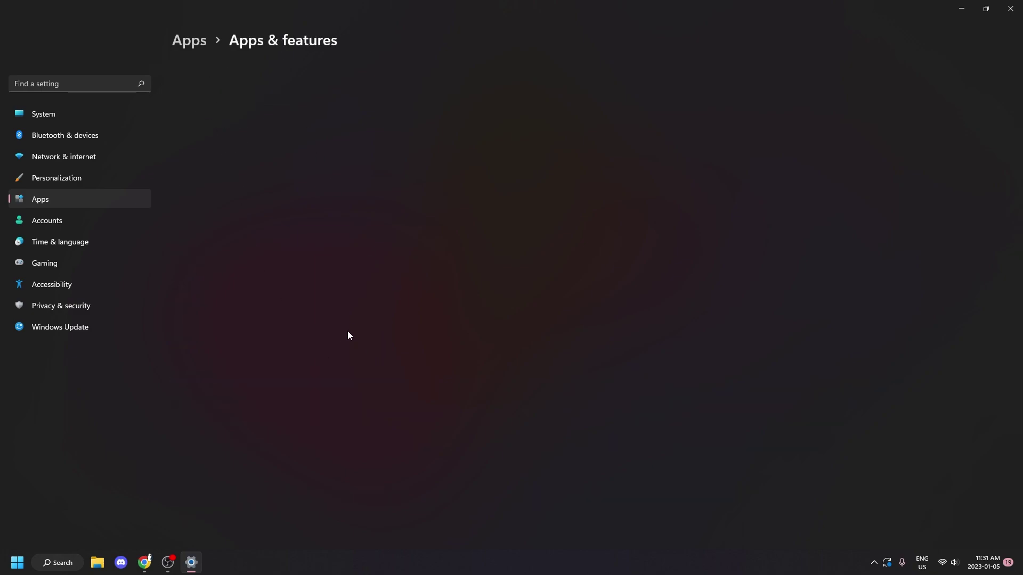
- Check the memory usage in Task Manager's performance view, and close Task Manager
{"action": "scroll", "coordinate": [356, 349], "scroll_direction": "down", "scroll_amount": 20}
{"action": "scroll", "coordinate": [351, 378], "scroll_direction": "down", "scroll_amount": 15}
{"action": "scroll", "coordinate": [362, 367], "scroll_direction": "up", "scroll_amount": 15}
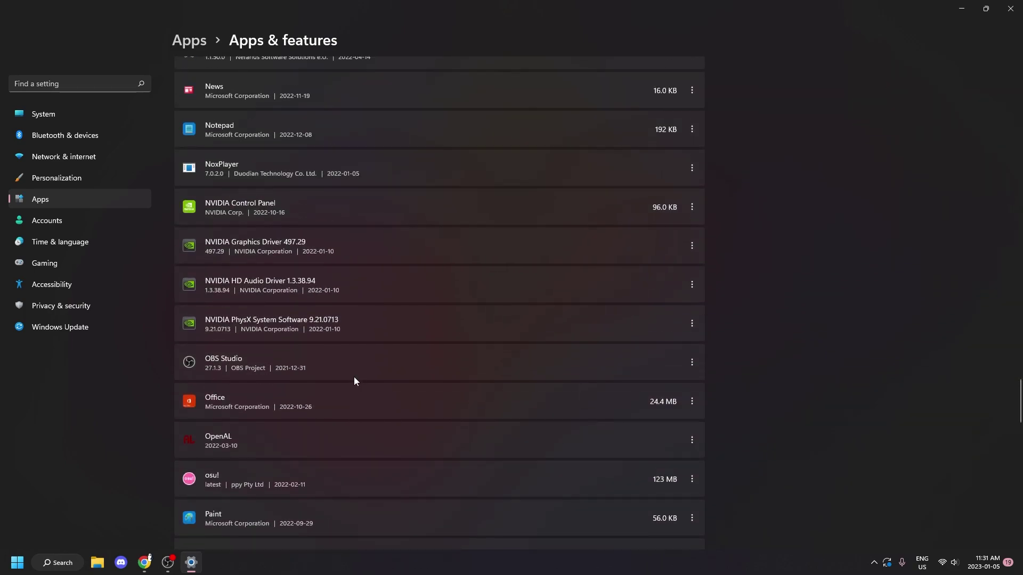
{"action": "key", "text": "ctrl+shift+Escape"}
{"action": "left_click", "coordinate": [445, 135]}
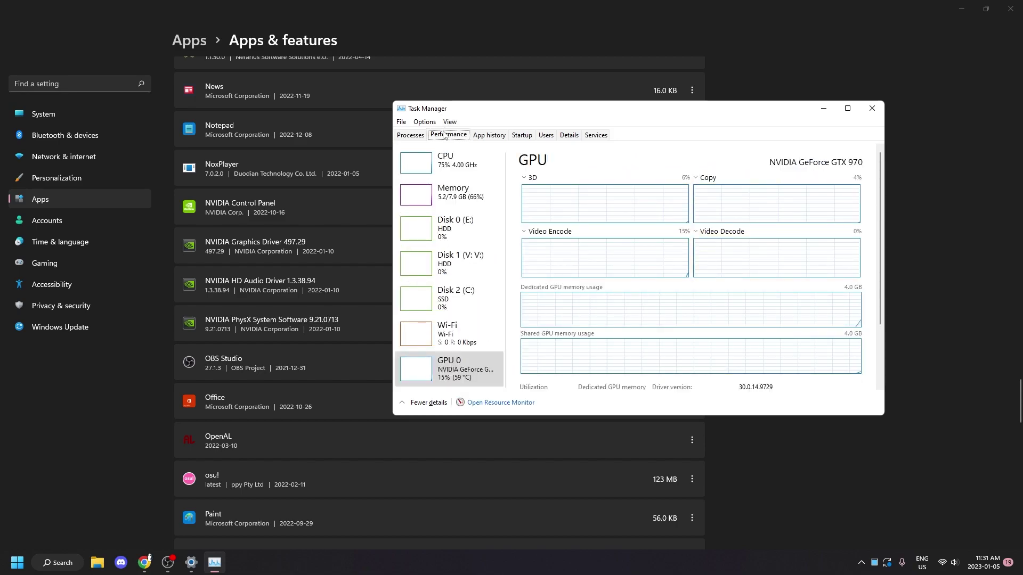
{"action": "left_click", "coordinate": [450, 195]}
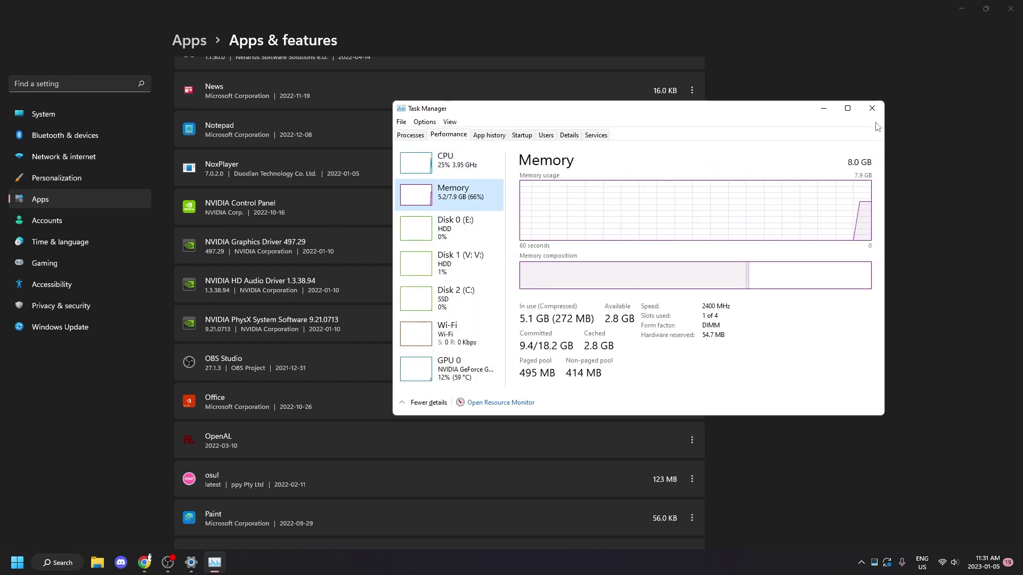
{"action": "left_click", "coordinate": [872, 108]}
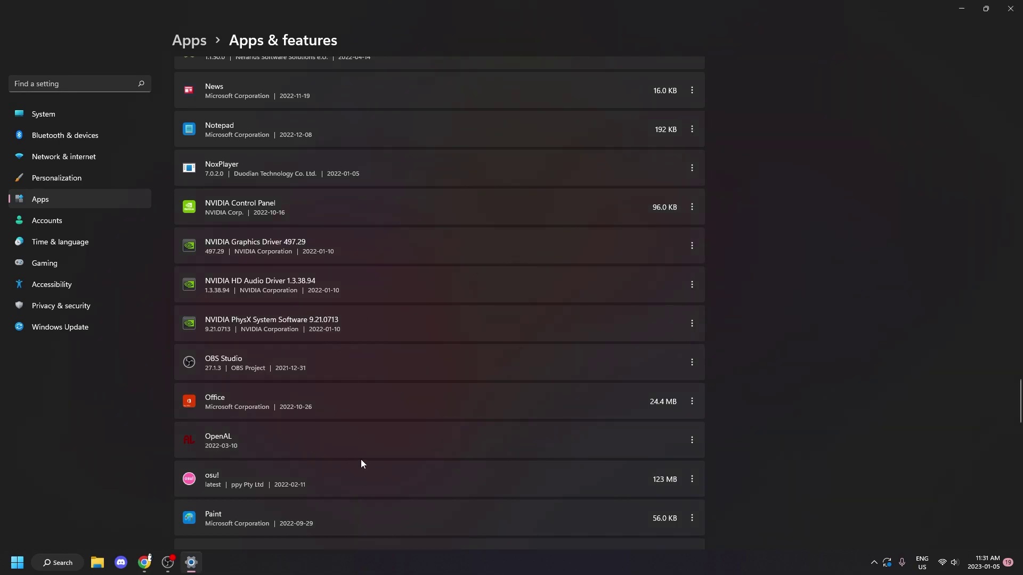
- Open the advanced options of Phone Link to check its background permission, and return to the Apps & features list
{"action": "scroll", "coordinate": [371, 444], "scroll_direction": "up", "scroll_amount": 15}
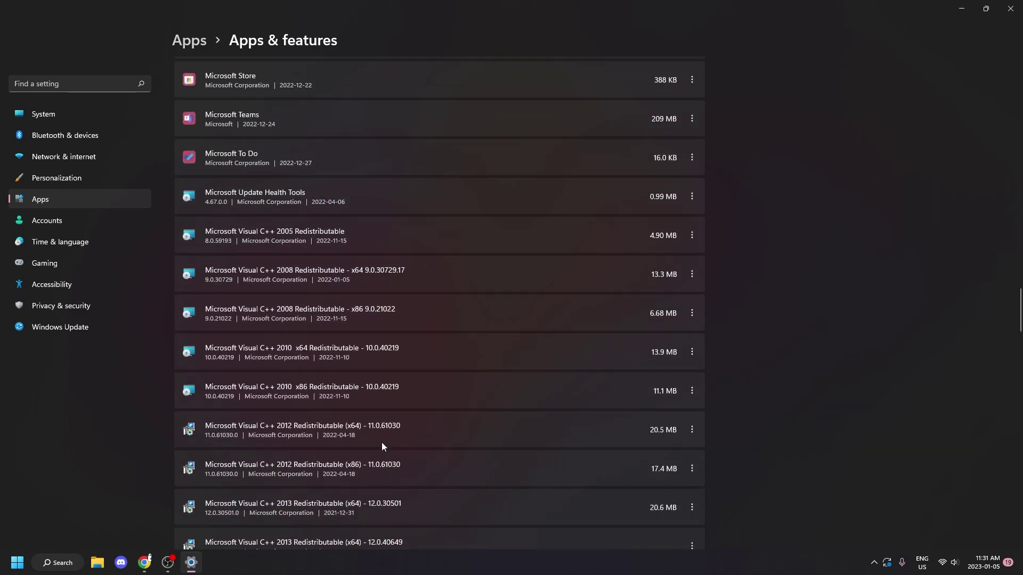
{"action": "scroll", "coordinate": [389, 449], "scroll_direction": "up", "scroll_amount": 3}
{"action": "scroll", "coordinate": [350, 503], "scroll_direction": "down", "scroll_amount": 20}
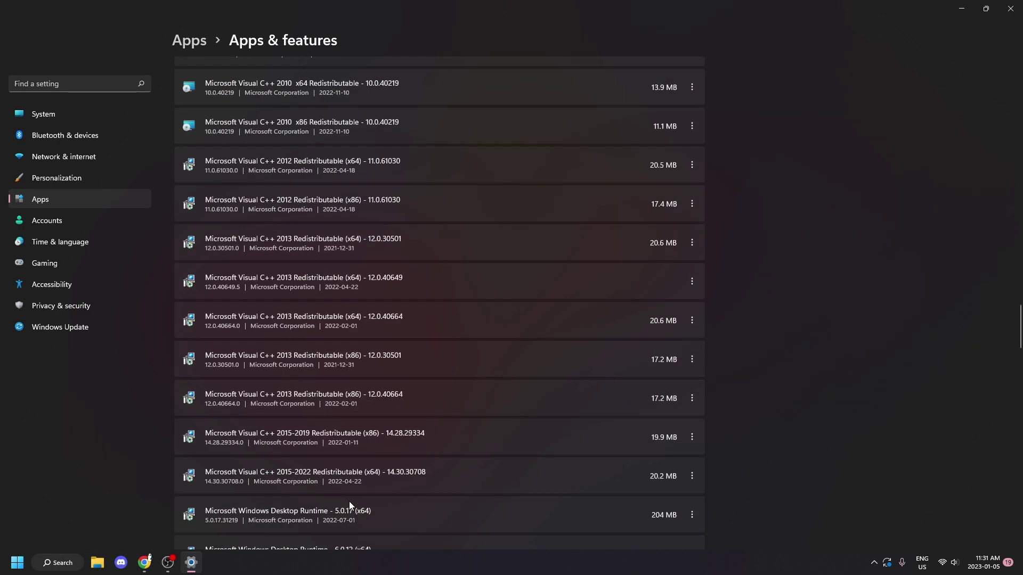
{"action": "left_click", "coordinate": [696, 265]}
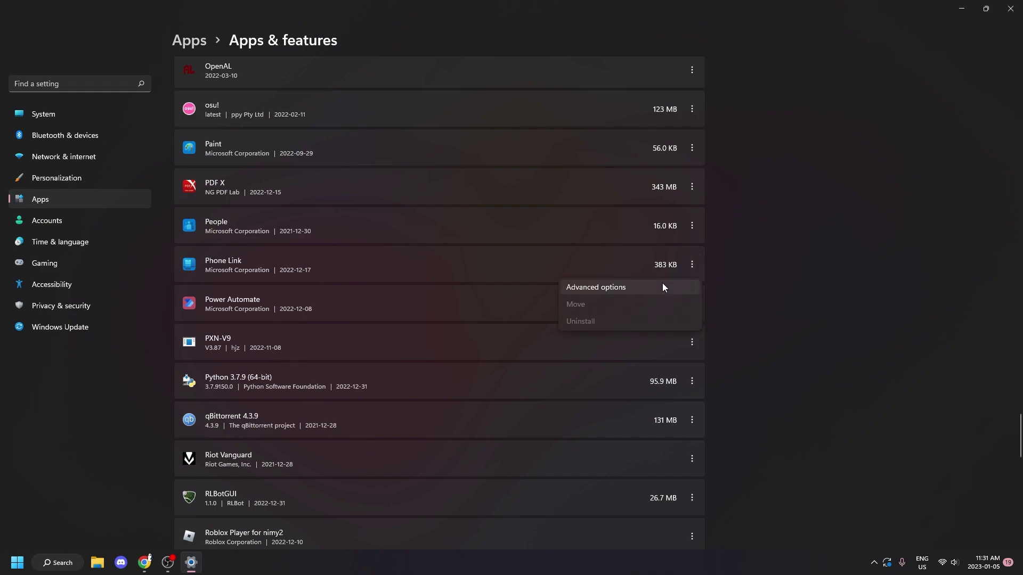
{"action": "left_click", "coordinate": [634, 289]}
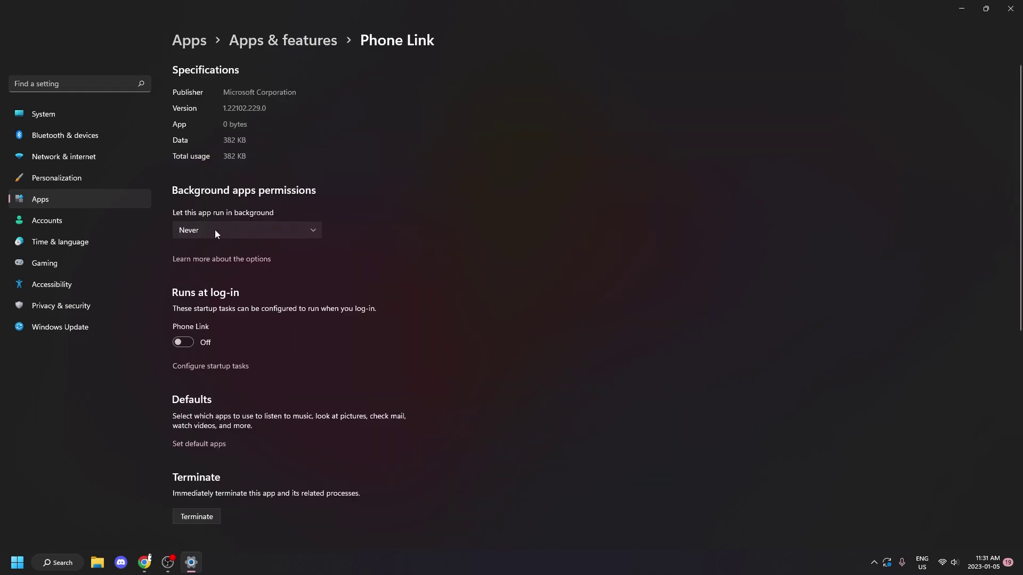
{"action": "left_click", "coordinate": [283, 40]}
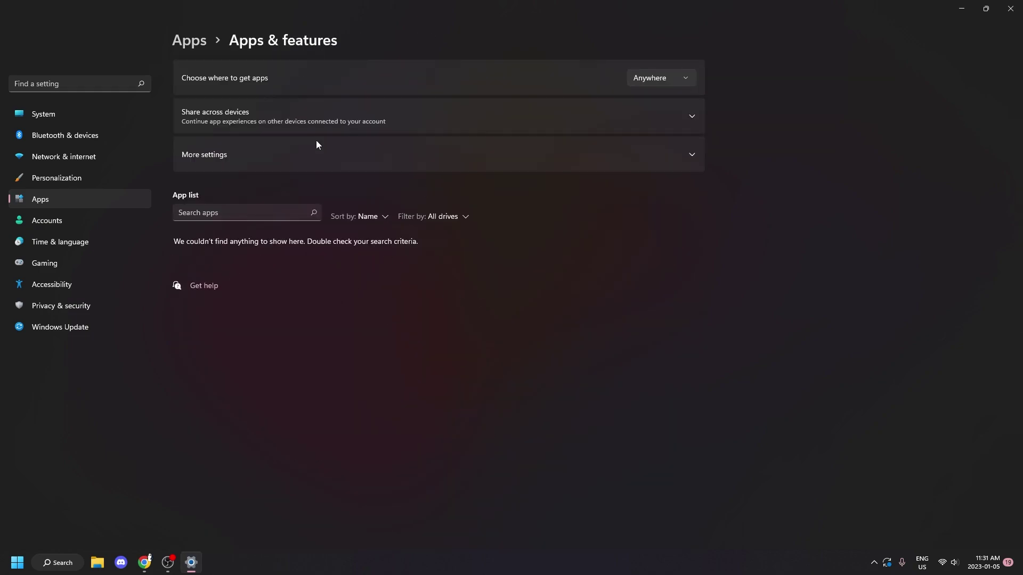
- Look further through the list of installed apps and close Settings
{"action": "scroll", "coordinate": [411, 271], "scroll_direction": "down", "scroll_amount": 20}
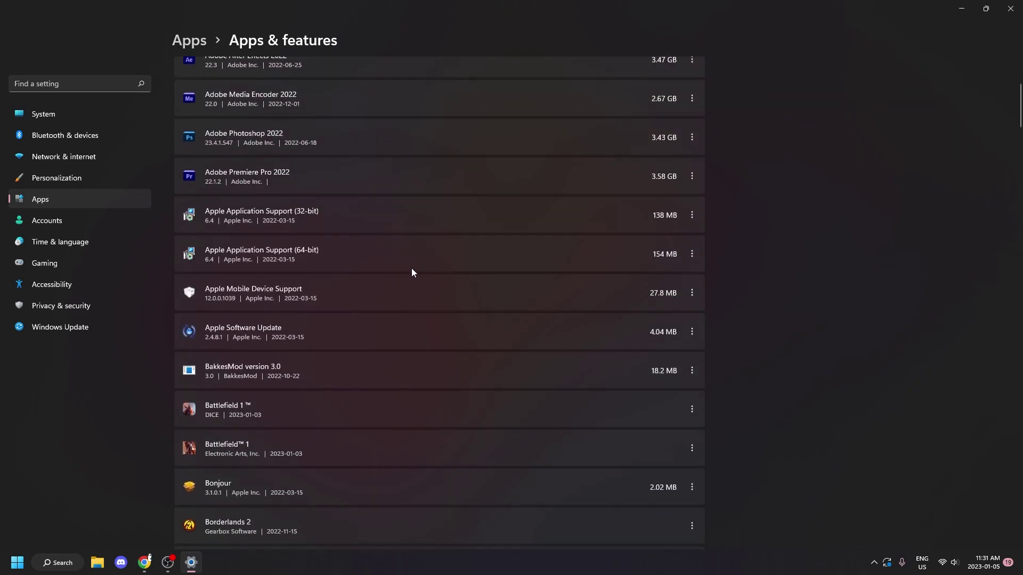
{"action": "scroll", "coordinate": [406, 333], "scroll_direction": "down", "scroll_amount": 9}
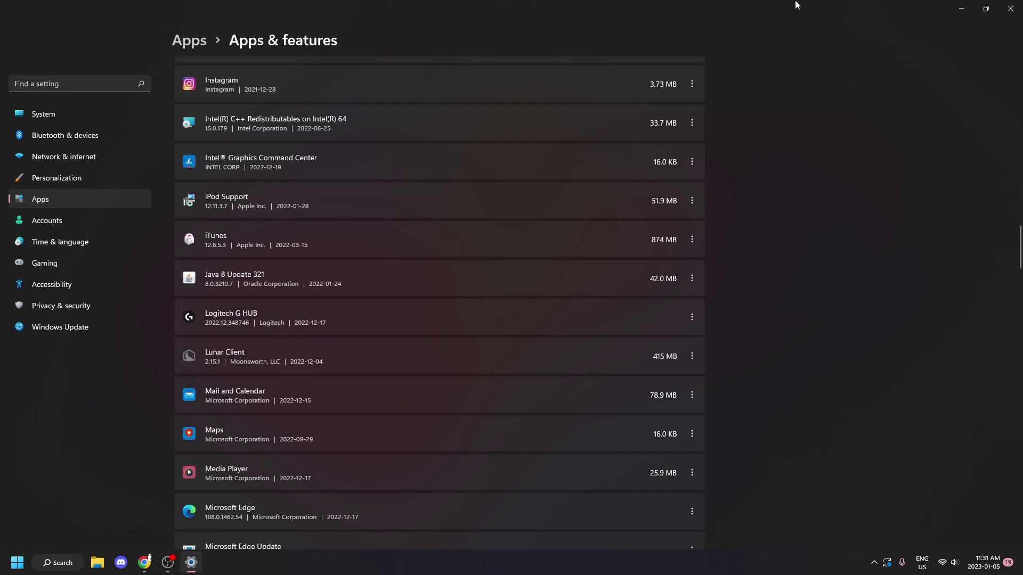
{"action": "key", "text": "alt+F4"}
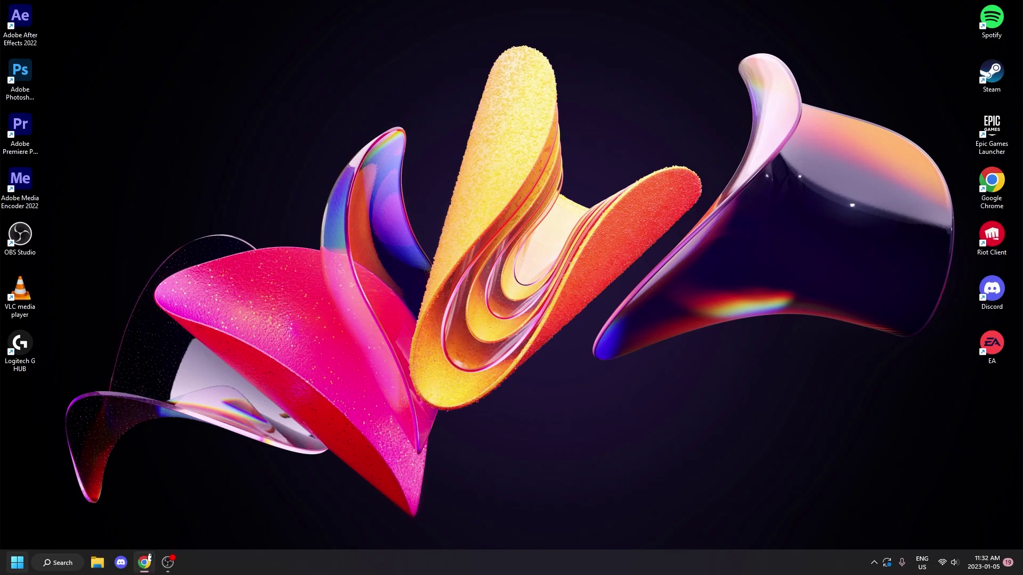
{"action": "left_click", "coordinate": [60, 562]}
{"action": "type", "text": "background apps"}
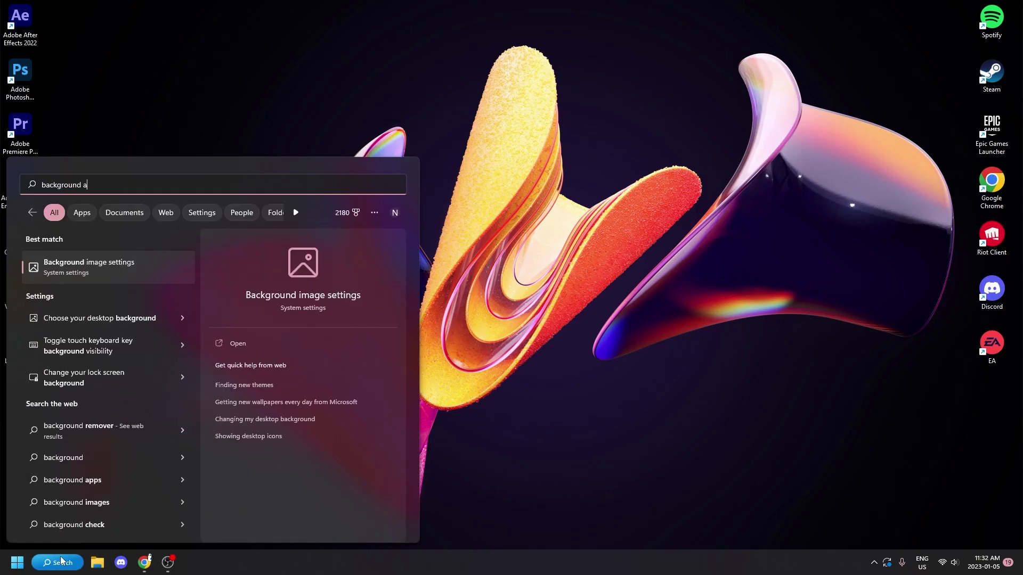
{"action": "key", "text": "BackSpace"}
{"action": "key", "text": "BackSpace"}
{"action": "key", "text": "BackSpace"}
{"action": "key", "text": "BackSpace"}
{"action": "key", "text": "BackSpace"}
{"action": "key", "text": "BackSpace"}
{"action": "key", "text": "BackSpace"}
{"action": "key", "text": "BackSpace"}
{"action": "key", "text": "BackSpace"}
{"action": "key", "text": "BackSpace"}
{"action": "key", "text": "BackSpace"}
{"action": "key", "text": "BackSpace"}
{"action": "key", "text": "BackSpace"}
{"action": "key", "text": "BackSpace"}
{"action": "key", "text": "BackSpace"}
- Find Add or remove programs by searching for "apps", open it, and browse the installed apps
{"action": "type", "text": "apps"}
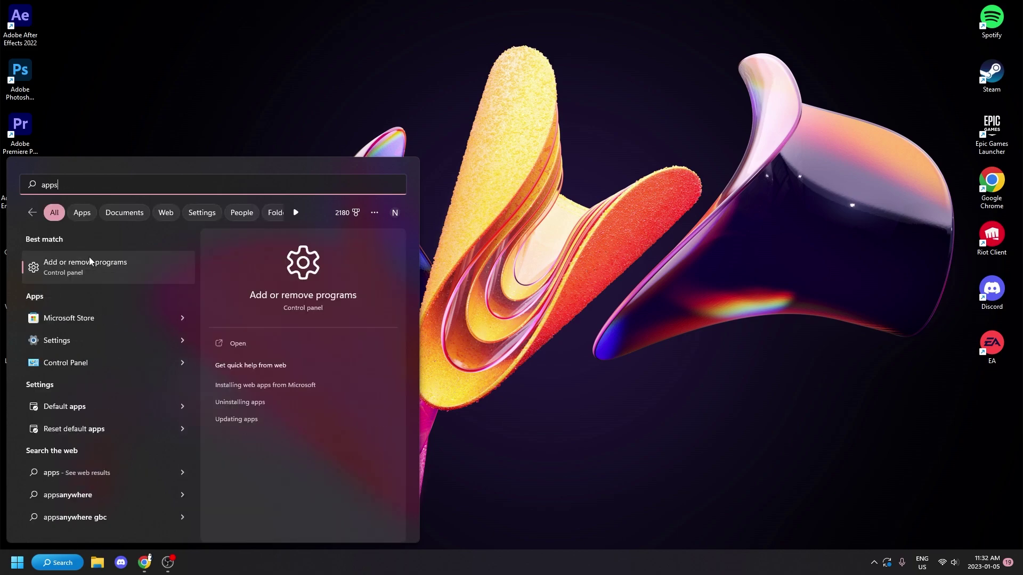
{"action": "left_click", "coordinate": [89, 258]}
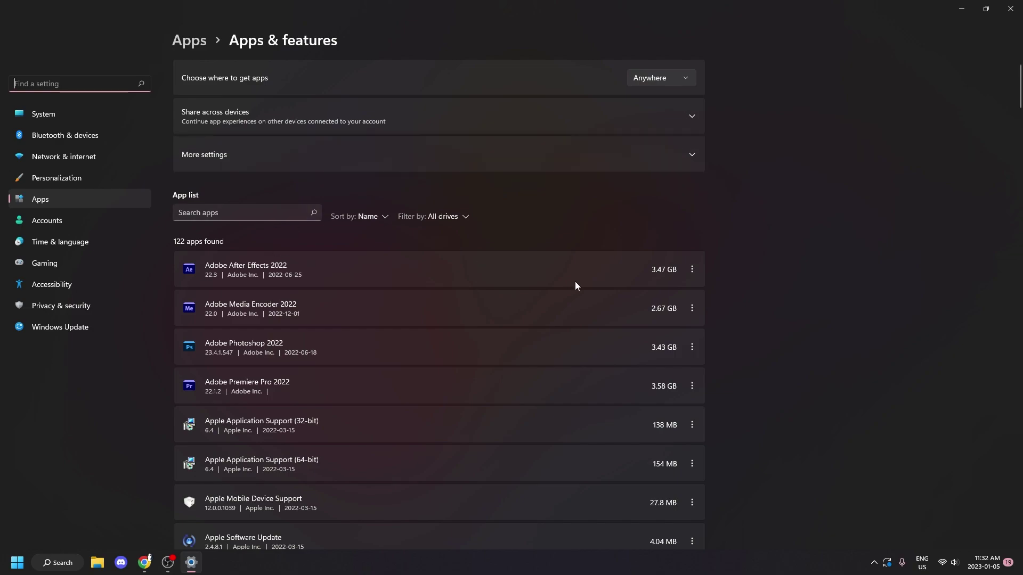
{"action": "scroll", "coordinate": [613, 330], "scroll_direction": "down", "scroll_amount": 20}
{"action": "scroll", "coordinate": [609, 330], "scroll_direction": "up", "scroll_amount": 20}
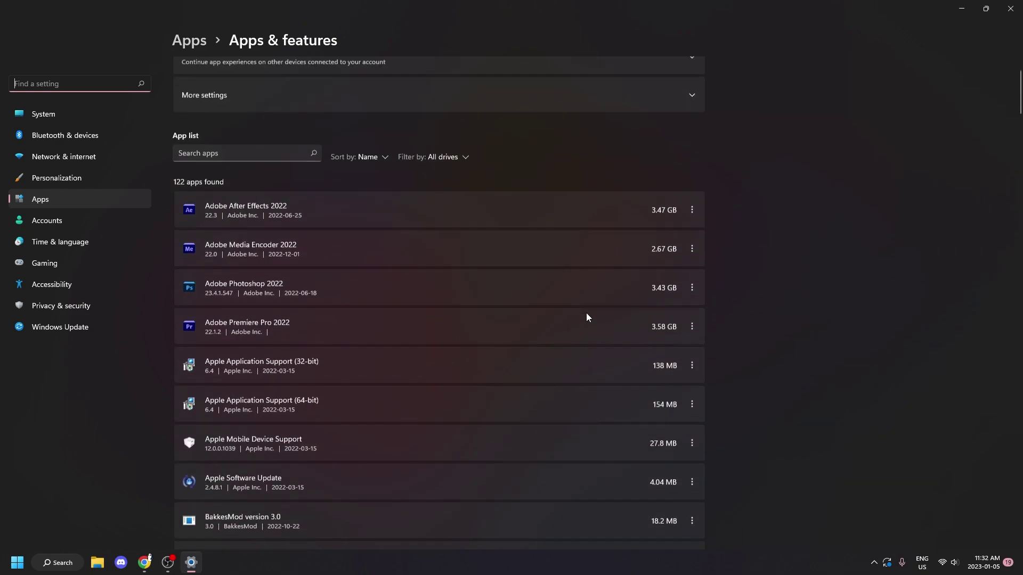
{"action": "scroll", "coordinate": [586, 317], "scroll_direction": "up", "scroll_amount": 2}
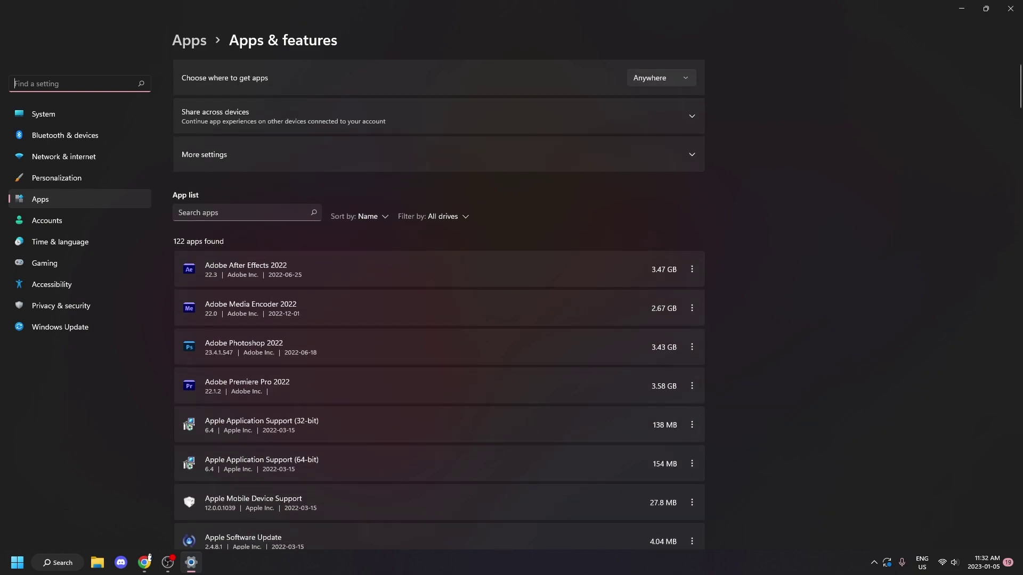
{"action": "scroll", "coordinate": [708, 429], "scroll_direction": "down", "scroll_amount": 7}
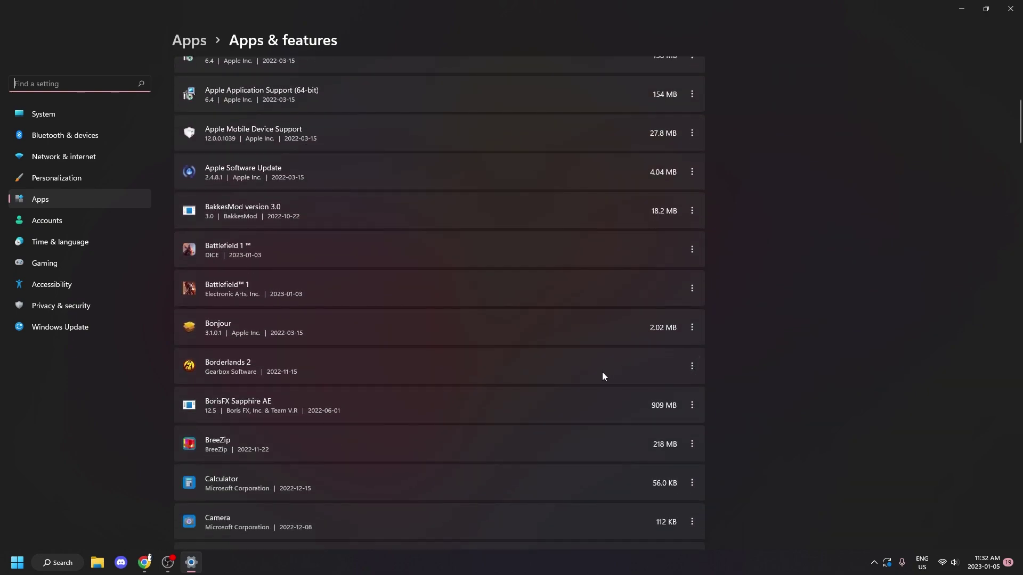
{"action": "scroll", "coordinate": [565, 391], "scroll_direction": "up", "scroll_amount": 7}
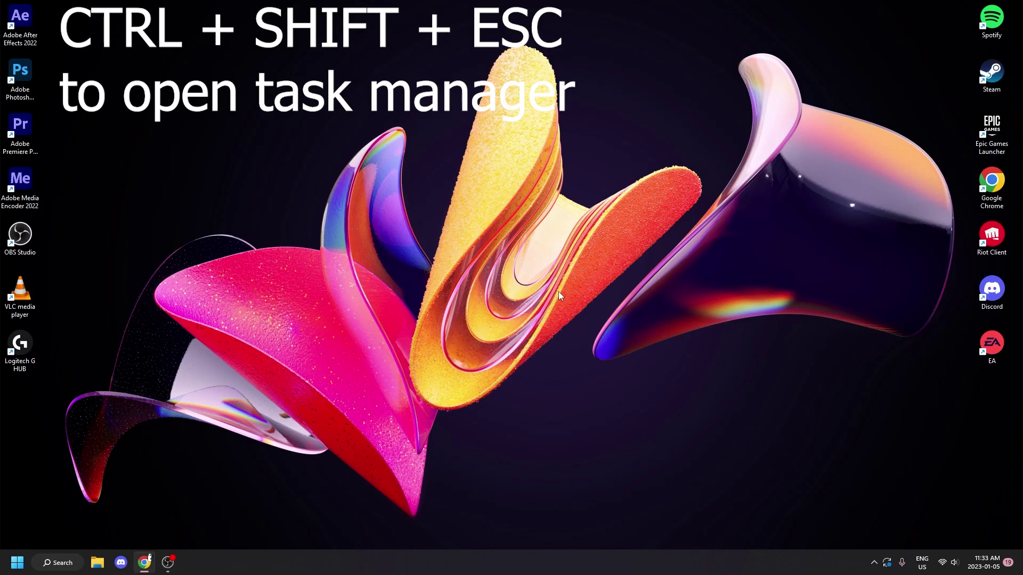
- Open the startup apps list in a maximized Task Manager and disable Grammarly.Desktop
{"action": "key", "text": "ctrl+shift+Escape"}
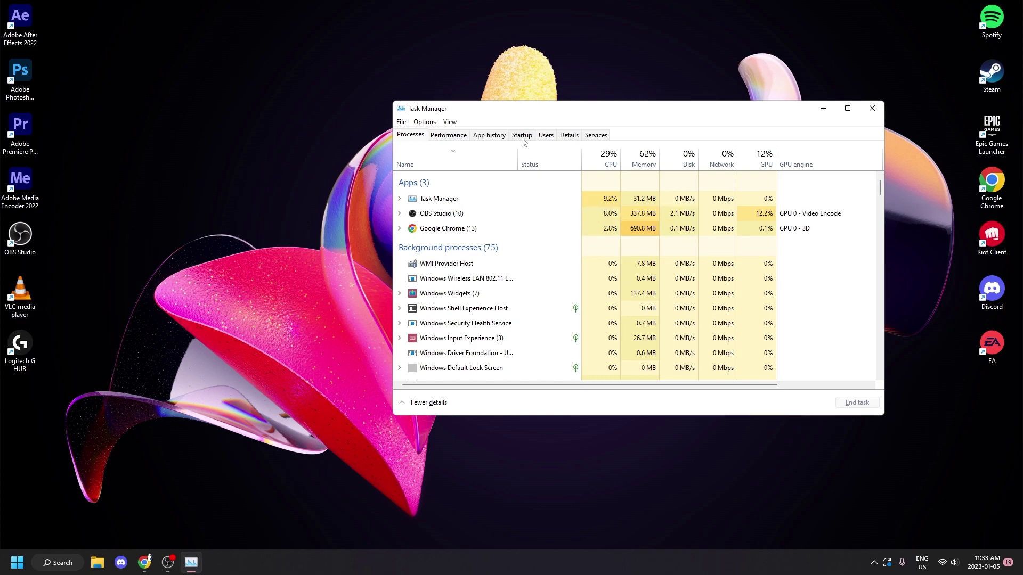
{"action": "left_click", "coordinate": [522, 137]}
{"action": "left_click", "coordinate": [847, 109]}
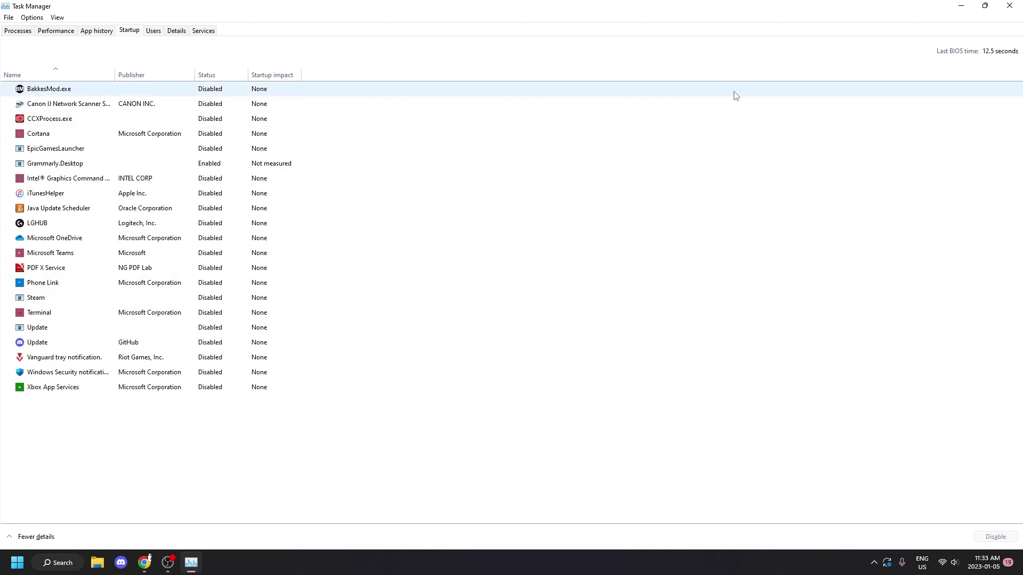
{"action": "left_click", "coordinate": [220, 283]}
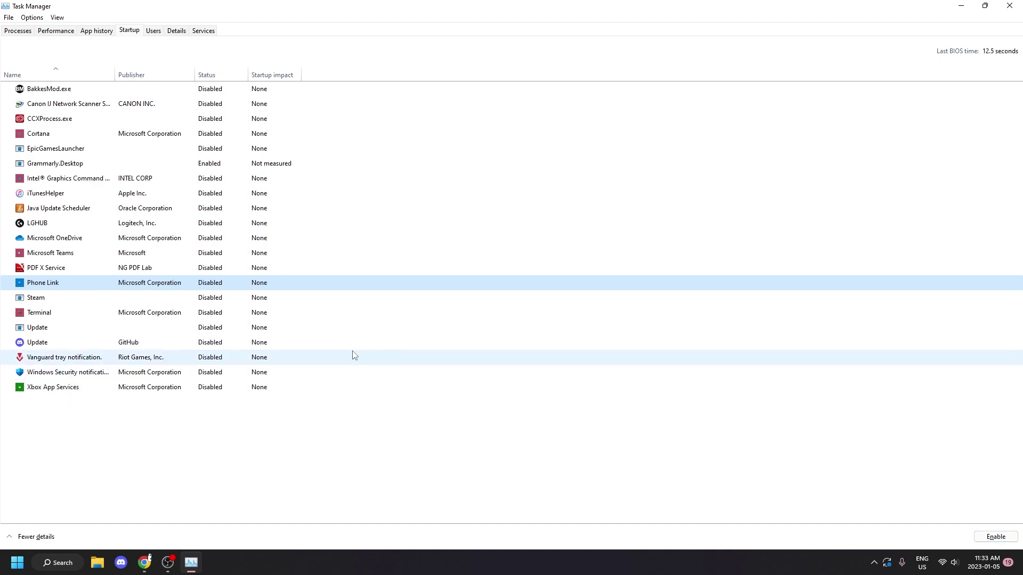
{"action": "left_click", "coordinate": [206, 166]}
{"action": "left_click", "coordinate": [994, 536]}
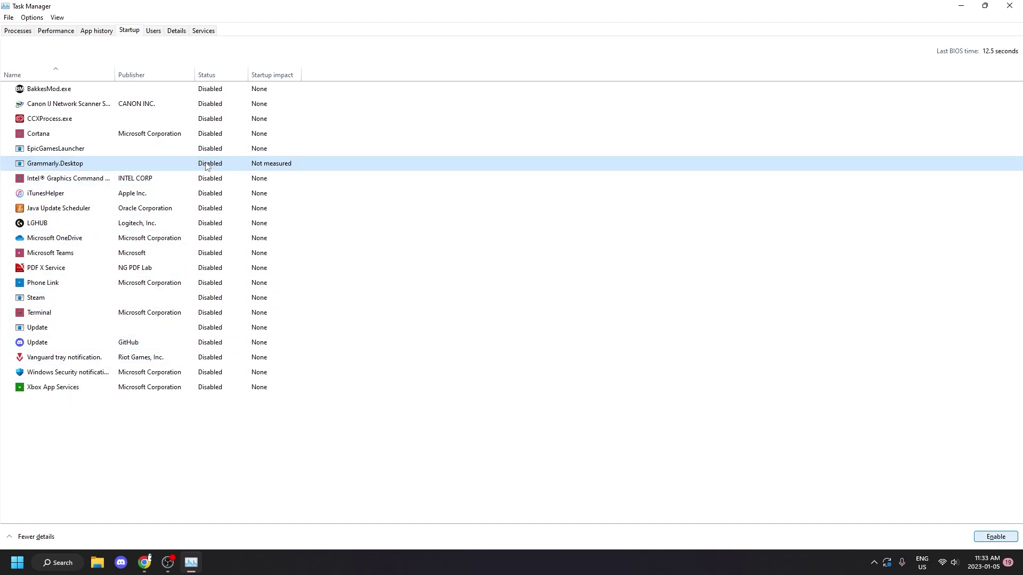
- Show the hidden system tray icons to check which apps are running, and dismiss them
{"action": "left_click", "coordinate": [875, 566]}
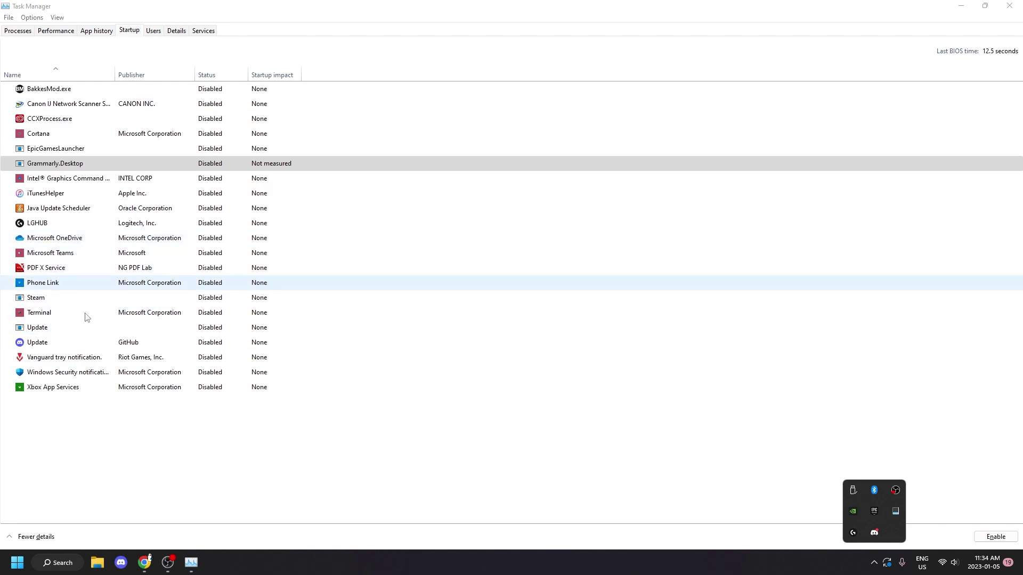
{"action": "left_click", "coordinate": [155, 423]}
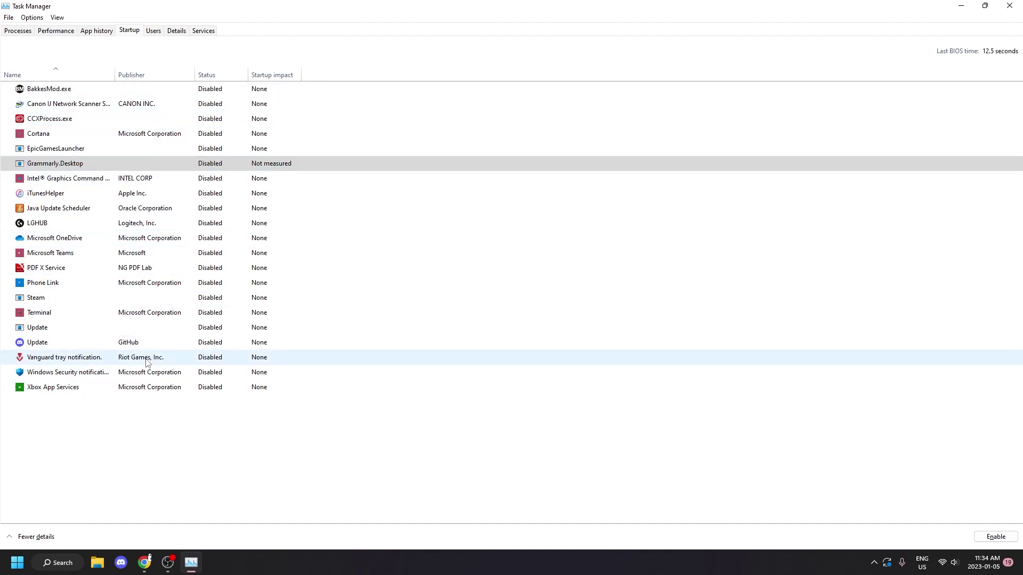
{"action": "left_click", "coordinate": [874, 564]}
{"action": "left_click", "coordinate": [315, 356]}
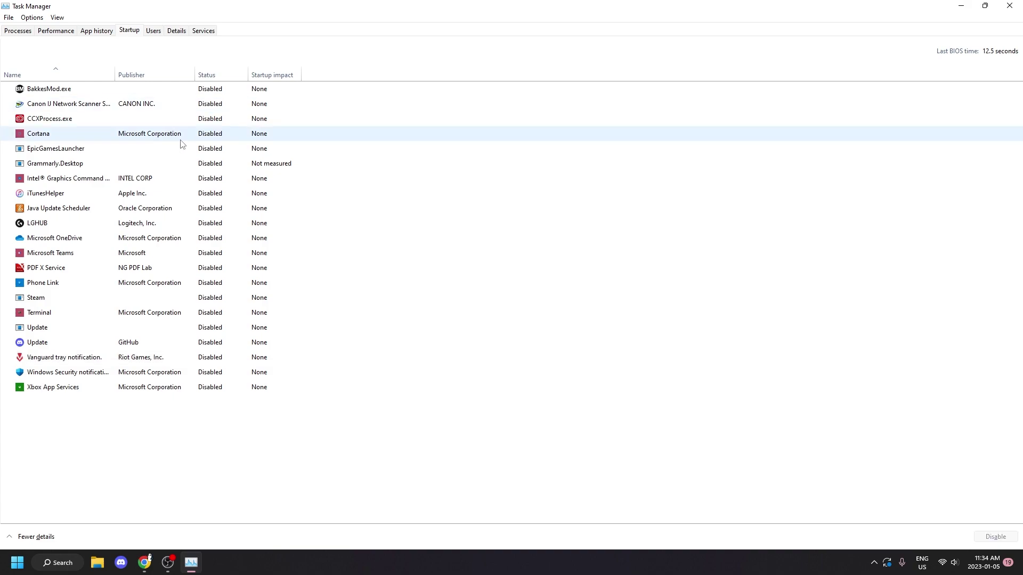
- Show the detailed process list in Task Manager, sort it by PID in descending order, and return to it from the Lunar Client launcher
{"action": "left_click", "coordinate": [176, 31]}
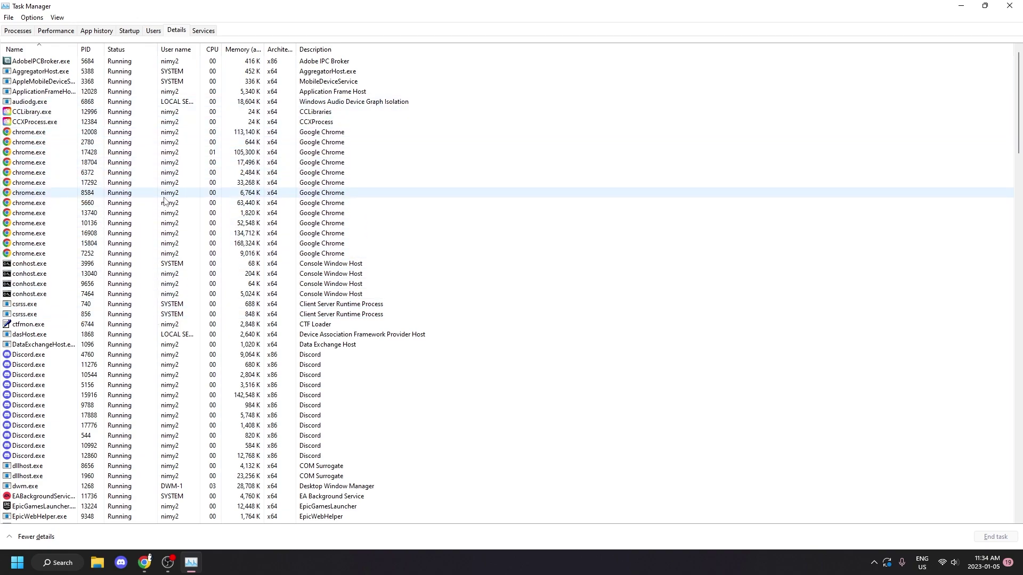
{"action": "key", "text": "super+Down"}
{"action": "key", "text": "super+Up"}
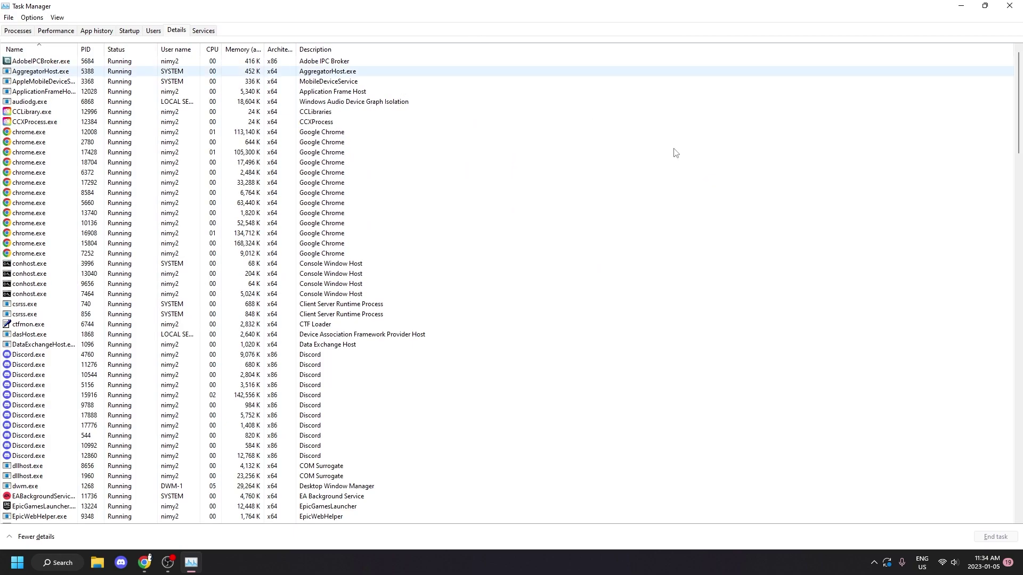
{"action": "key", "text": "alt+Tab"}
{"action": "left_click", "coordinate": [86, 49]}
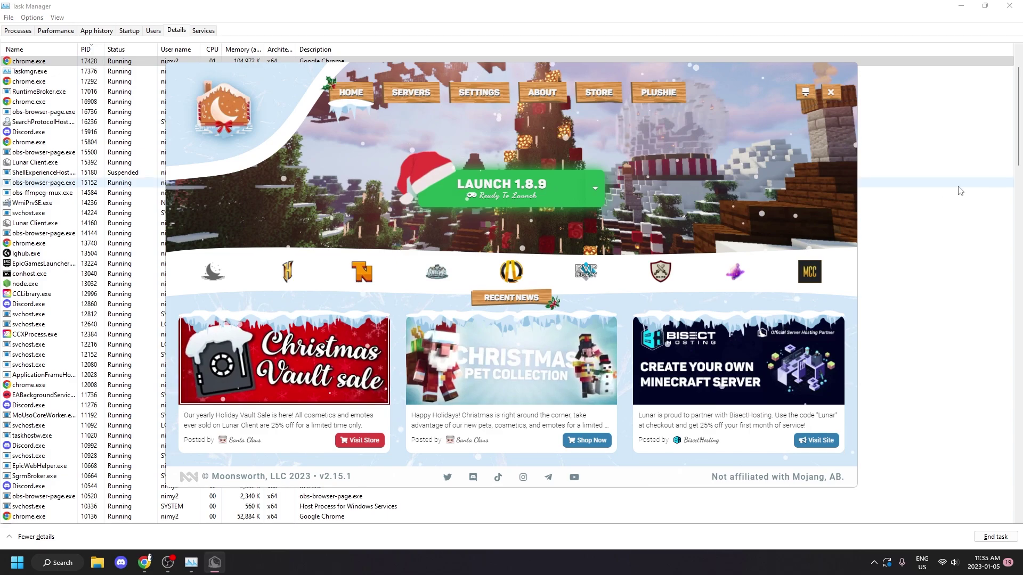
{"action": "left_click", "coordinate": [938, 255]}
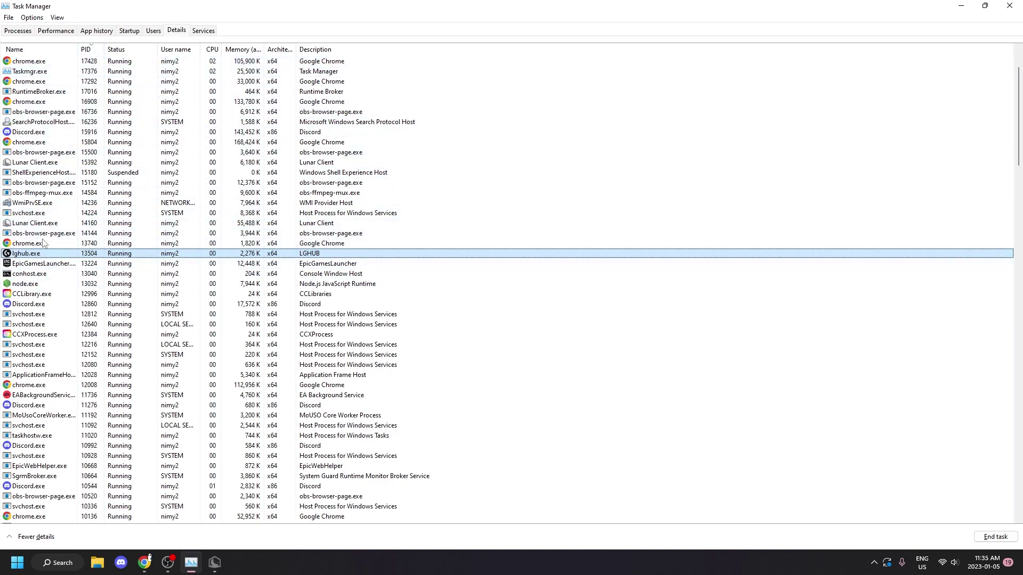
- Examine the priority options of the Lunar Client.exe process with PID 14160, and dismiss them
{"action": "left_click", "coordinate": [29, 225]}
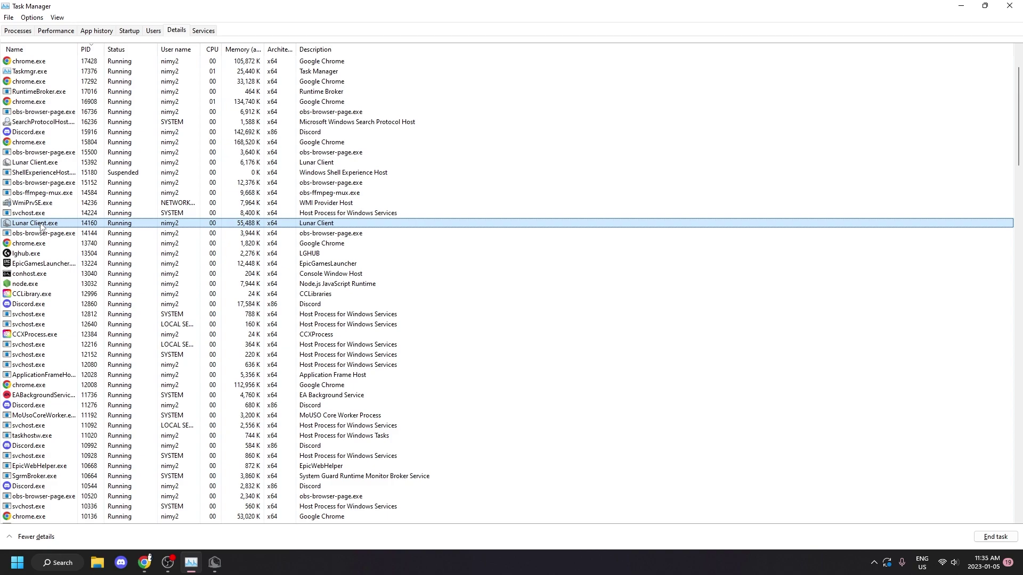
{"action": "right_click", "coordinate": [41, 227]}
{"action": "mouse_move", "coordinate": [71, 273]}
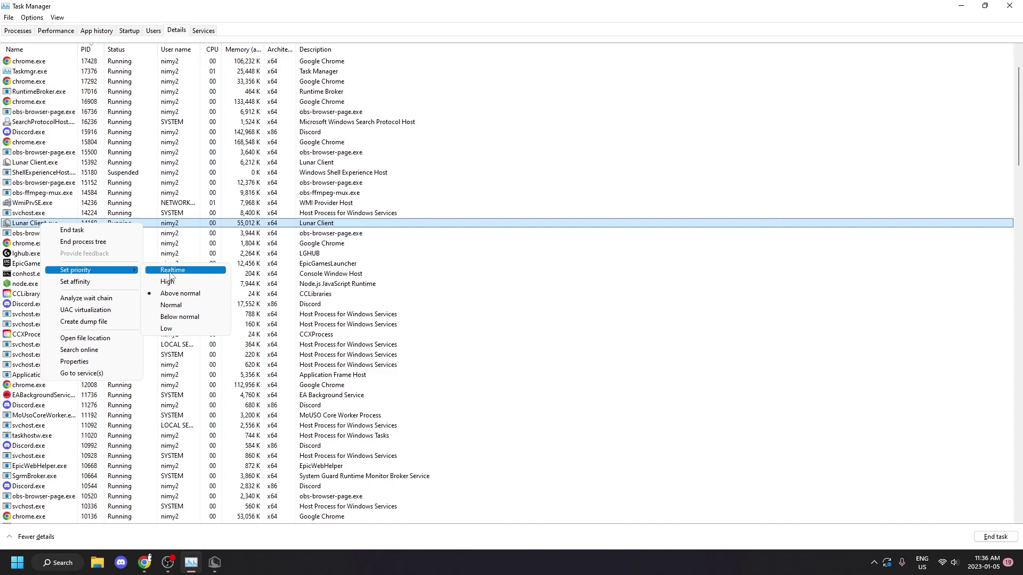
{"action": "left_click", "coordinate": [592, 284]}
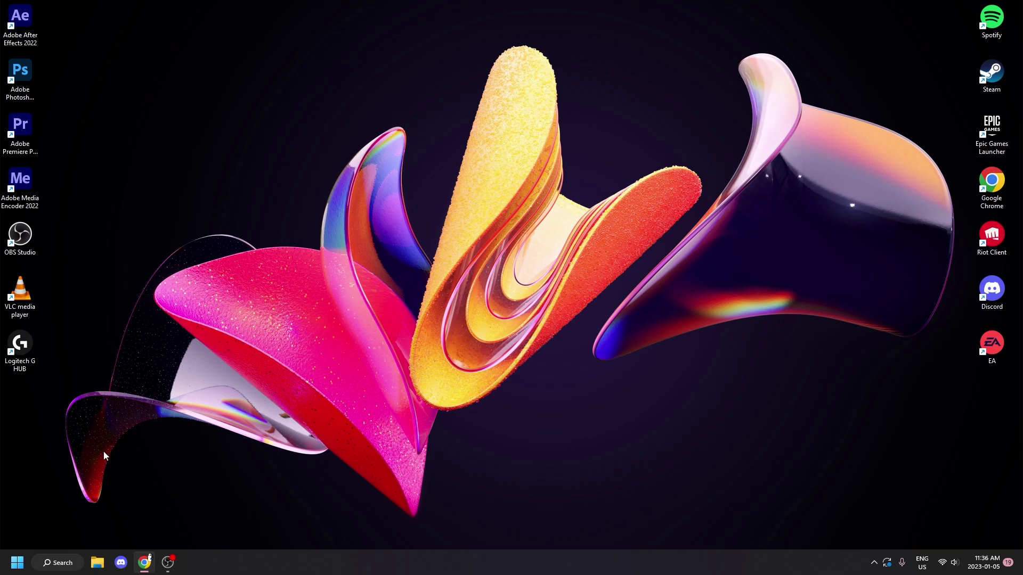
- Check the free space of the drives on This PC in File Explorer, and minimize the window
{"action": "left_click", "coordinate": [97, 563]}
{"action": "left_click", "coordinate": [68, 264]}
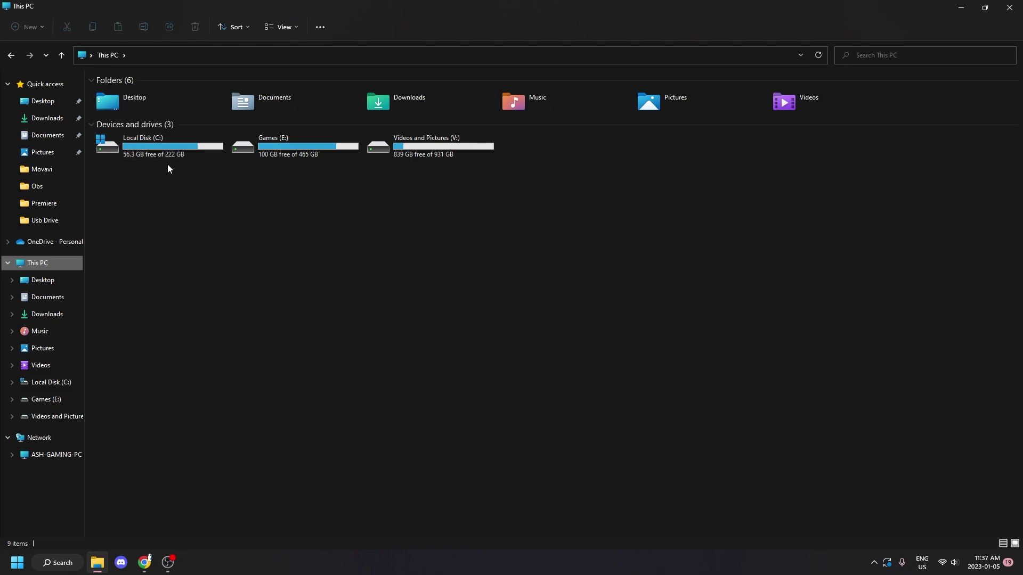
{"action": "left_click", "coordinate": [961, 8]}
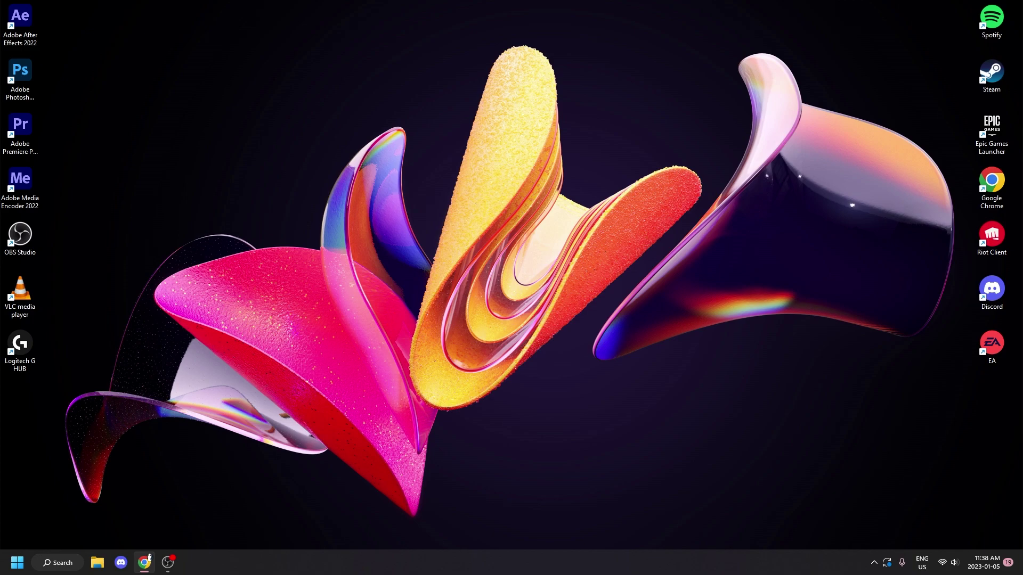
- Switch to Rocket League and open its video settings, checking the anti-aliasing options
{"action": "left_click", "coordinate": [150, 557]}
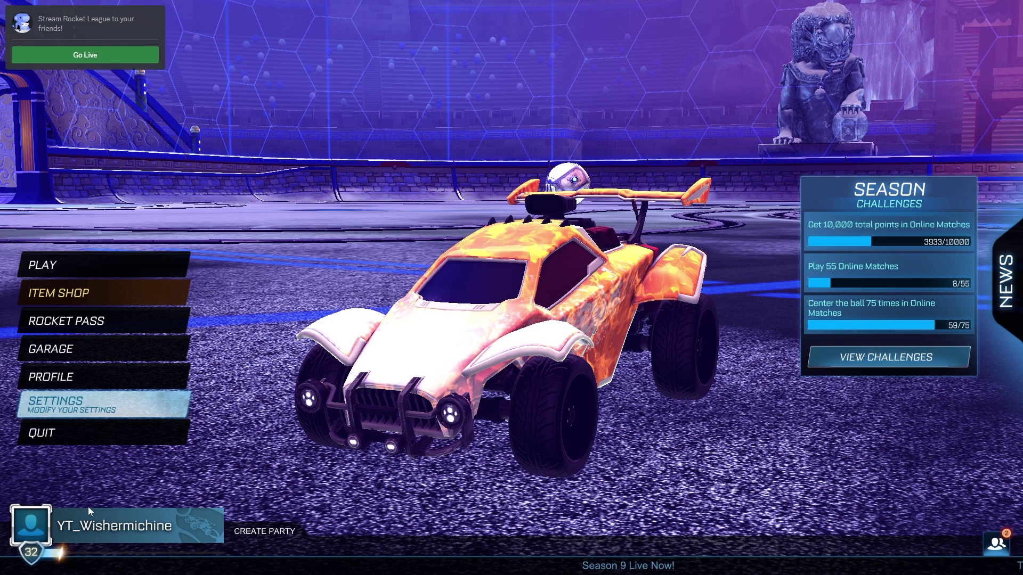
{"action": "left_click", "coordinate": [75, 405]}
{"action": "left_click", "coordinate": [572, 131]}
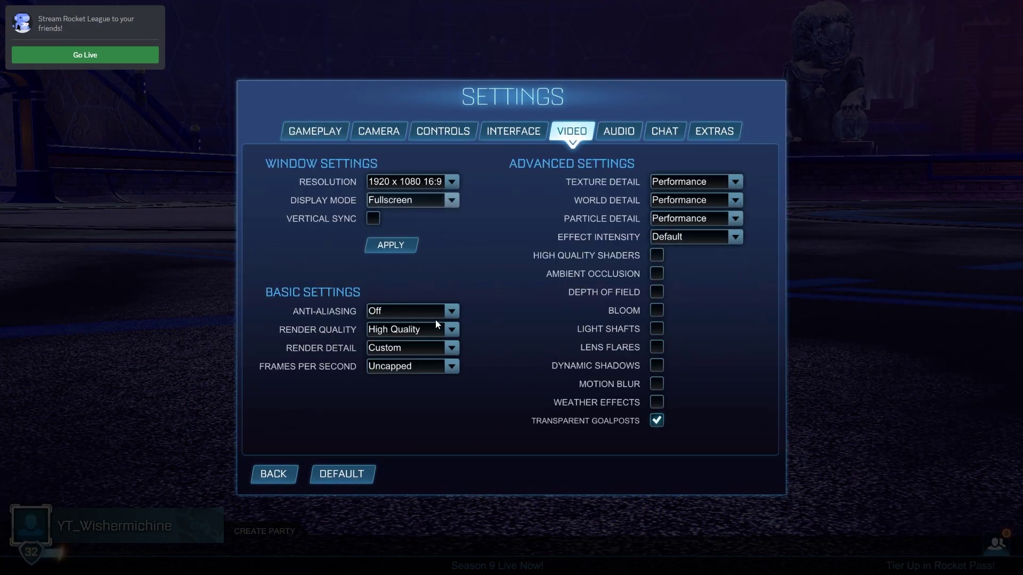
{"action": "left_click", "coordinate": [394, 314]}
{"action": "left_click", "coordinate": [432, 334]}
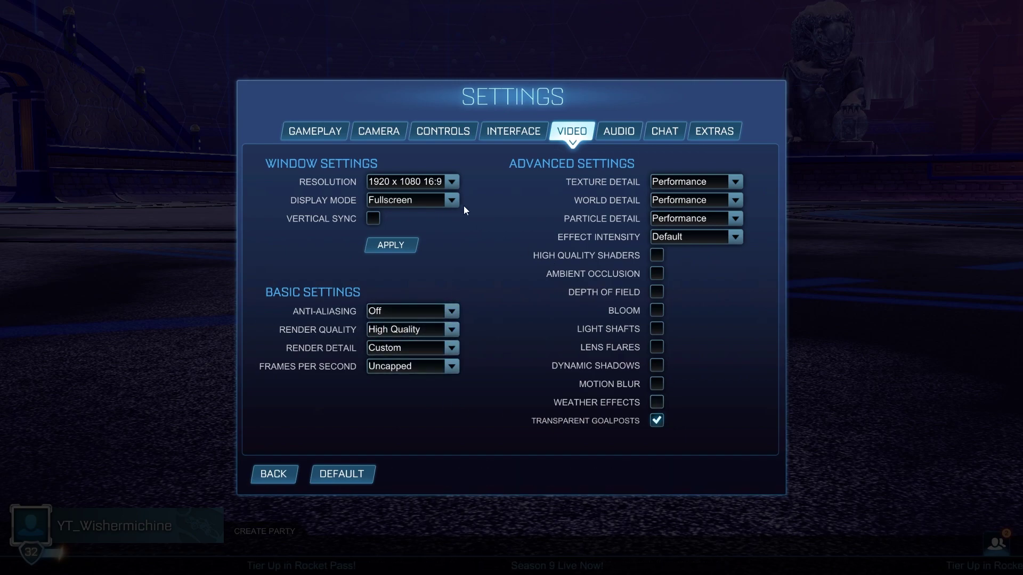
- Examine the available resolutions in the video window settings, from the highest down to the lowest
{"action": "left_click", "coordinate": [450, 182]}
{"action": "scroll", "coordinate": [400, 326], "scroll_direction": "down", "scroll_amount": 5}
{"action": "scroll", "coordinate": [398, 328], "scroll_direction": "up", "scroll_amount": 2}
{"action": "scroll", "coordinate": [398, 328], "scroll_direction": "up", "scroll_amount": 3}
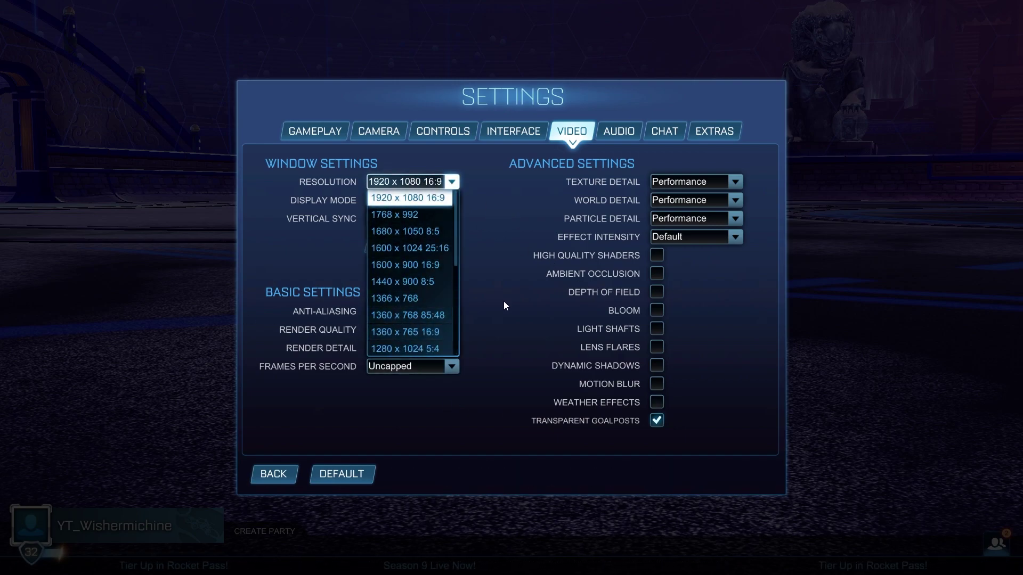
{"action": "left_click", "coordinate": [506, 260]}
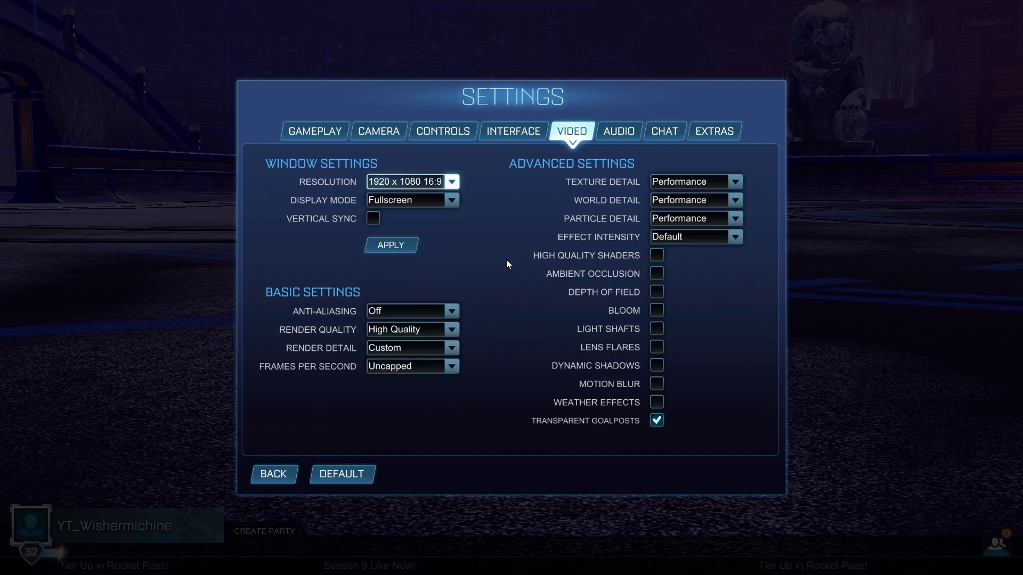
{"action": "left_click", "coordinate": [431, 182]}
{"action": "scroll", "coordinate": [421, 277], "scroll_direction": "down", "scroll_amount": 5}
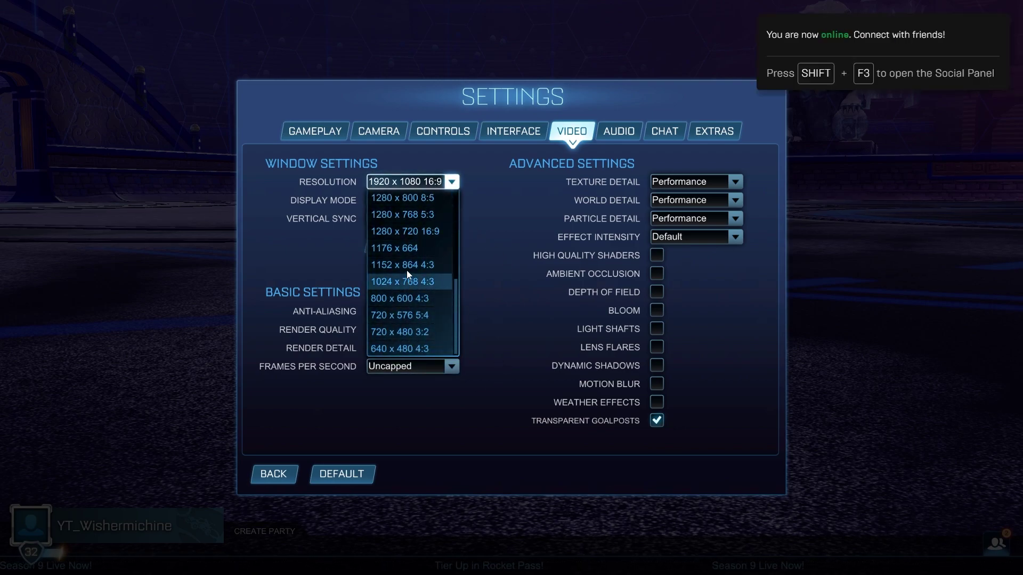
{"action": "left_click", "coordinate": [458, 179]}
{"action": "left_click", "coordinate": [433, 183]}
{"action": "scroll", "coordinate": [430, 252], "scroll_direction": "down", "scroll_amount": 5}
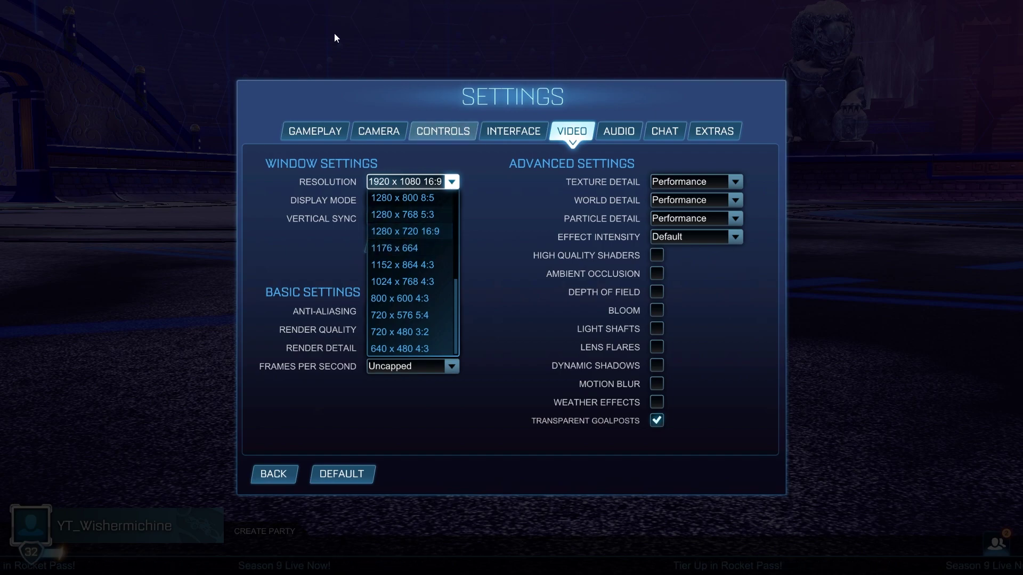
- Apply the 720 x 576 5:4 resolution as a test, and restore 1920 x 1080 16:9
{"action": "left_click", "coordinate": [406, 317]}
{"action": "left_click", "coordinate": [389, 243]}
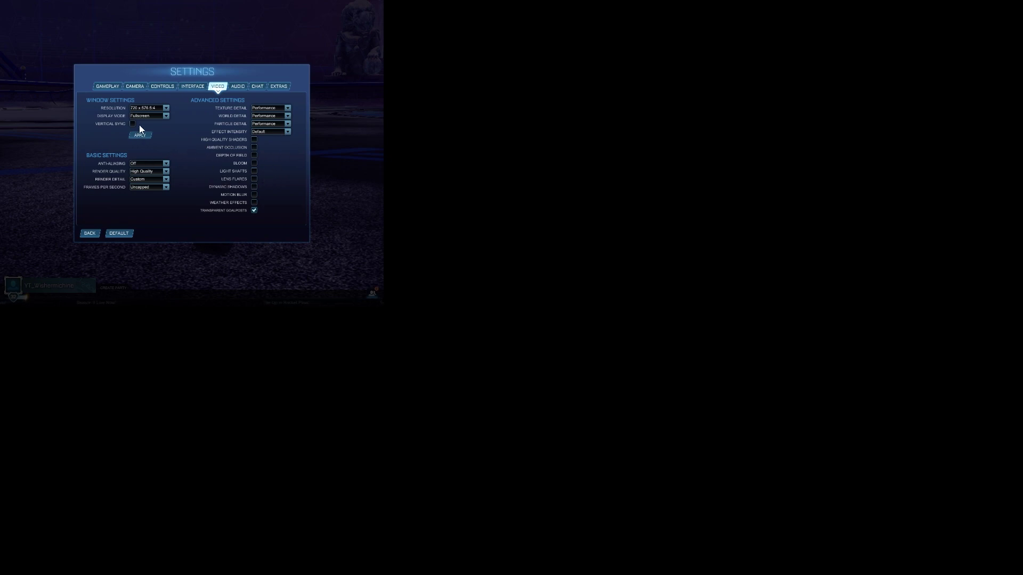
{"action": "left_click", "coordinate": [137, 108]}
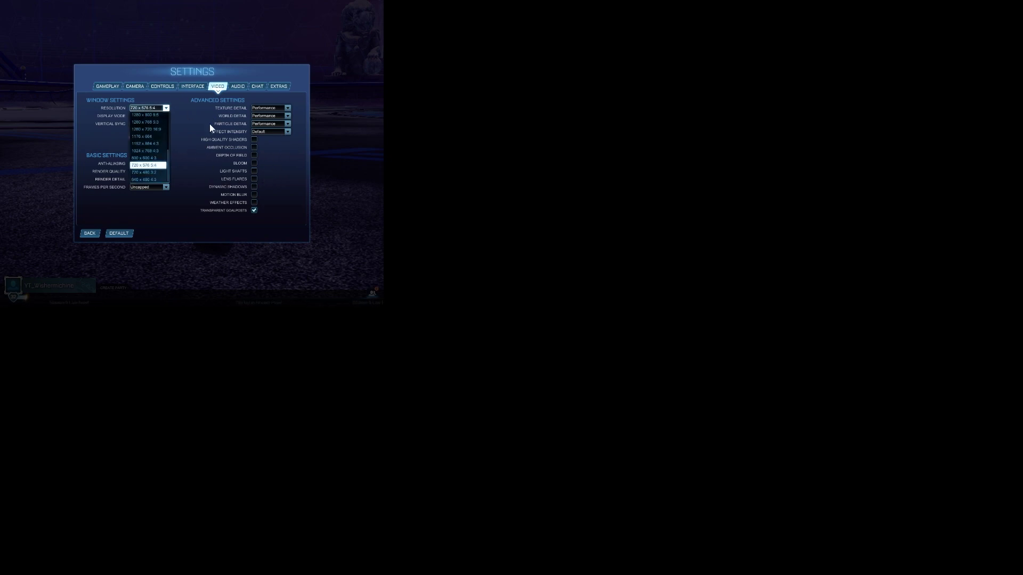
{"action": "left_click", "coordinate": [140, 136]}
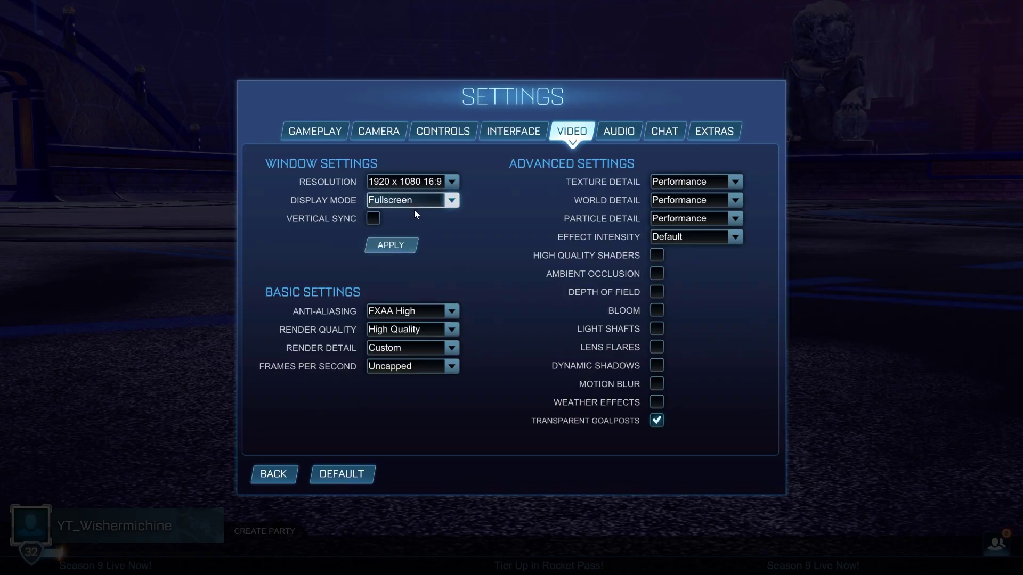
- Examine the display mode options Fullscreen, Windowed and Borderless without choosing a different one
{"action": "left_click", "coordinate": [414, 205]}
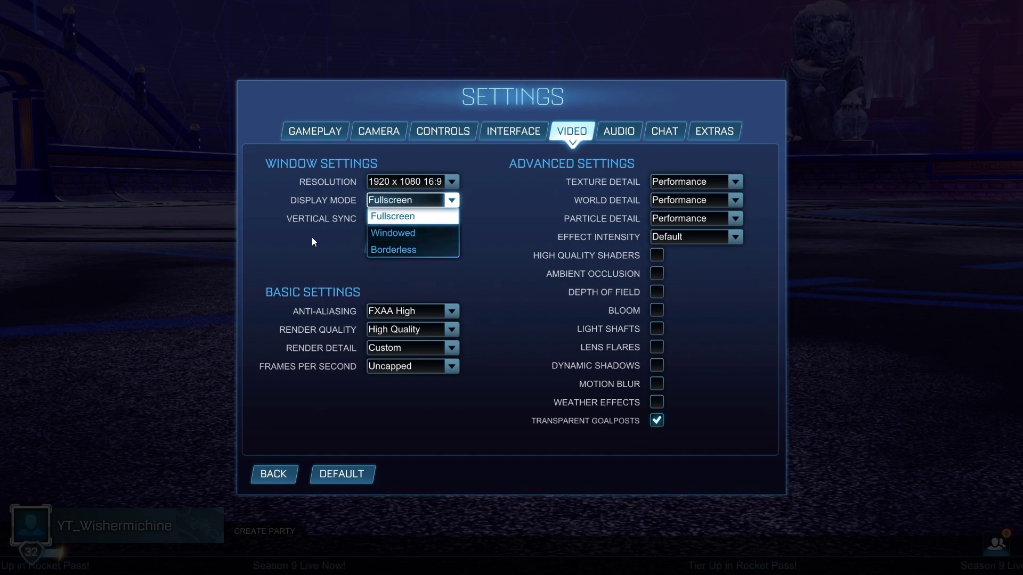
{"action": "left_click", "coordinate": [244, 284]}
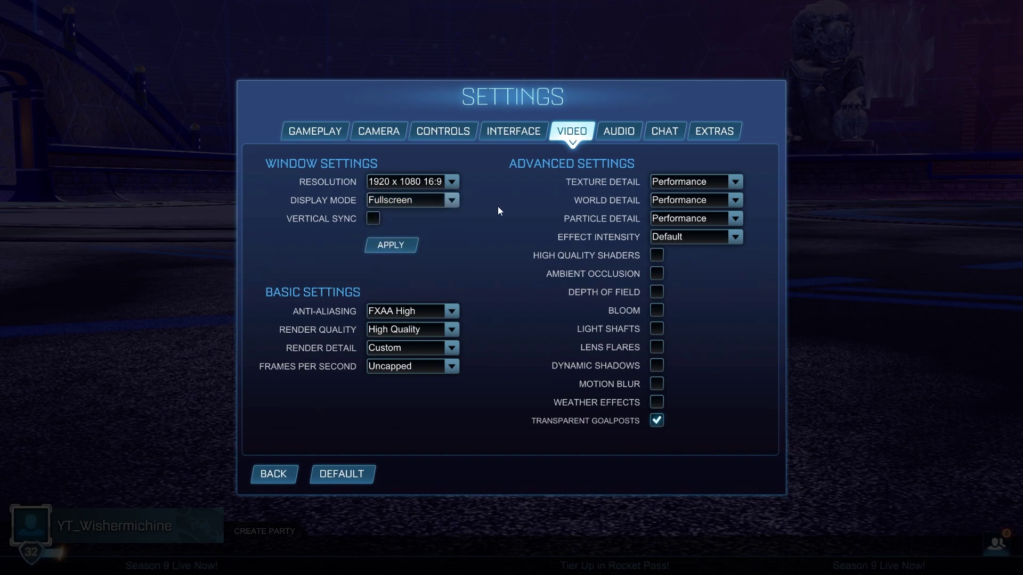
{"action": "left_click", "coordinate": [420, 201]}
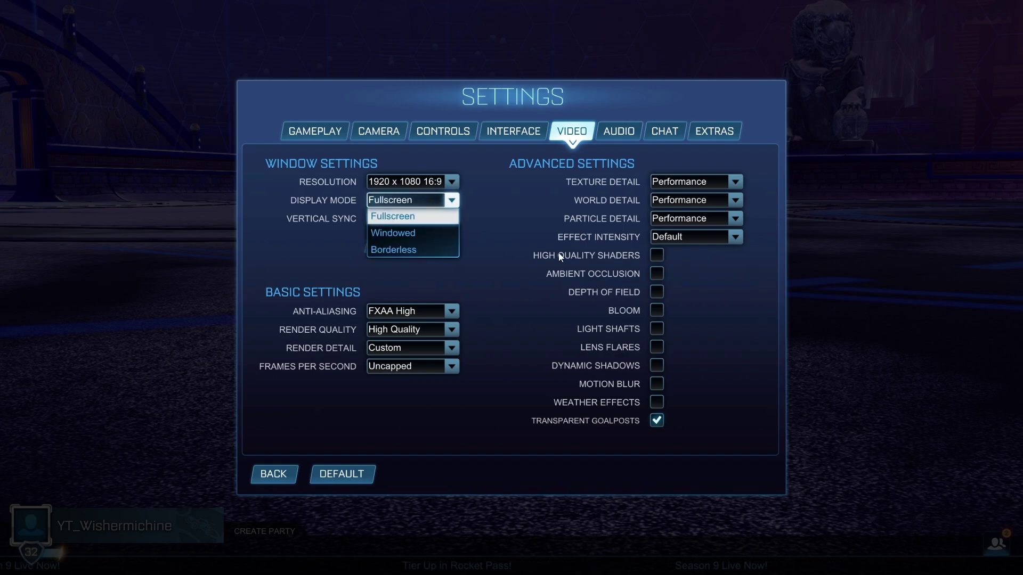
{"action": "left_click", "coordinate": [379, 218]}
{"action": "left_click", "coordinate": [387, 201]}
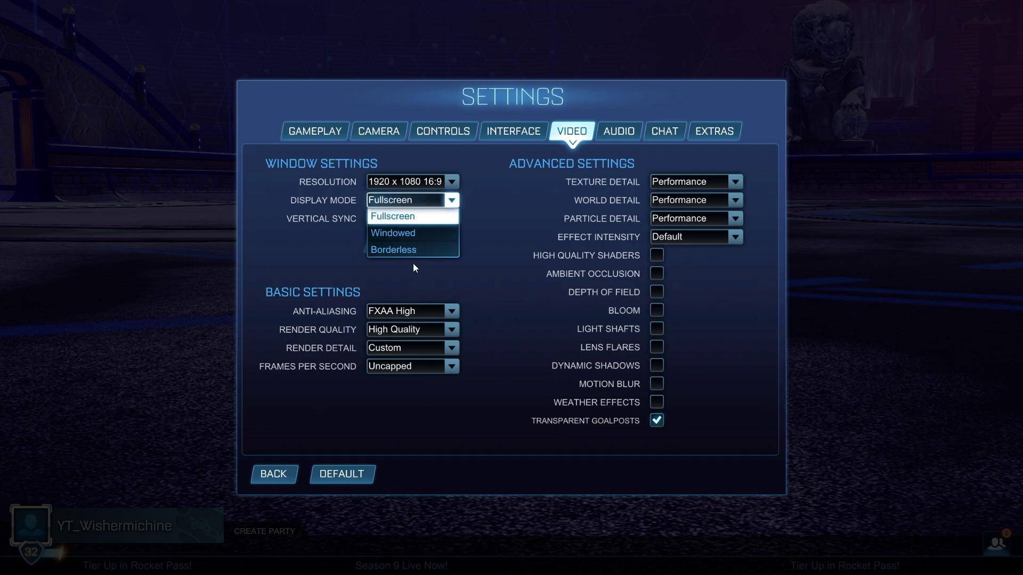
{"action": "left_click", "coordinate": [391, 202]}
{"action": "left_click", "coordinate": [402, 205]}
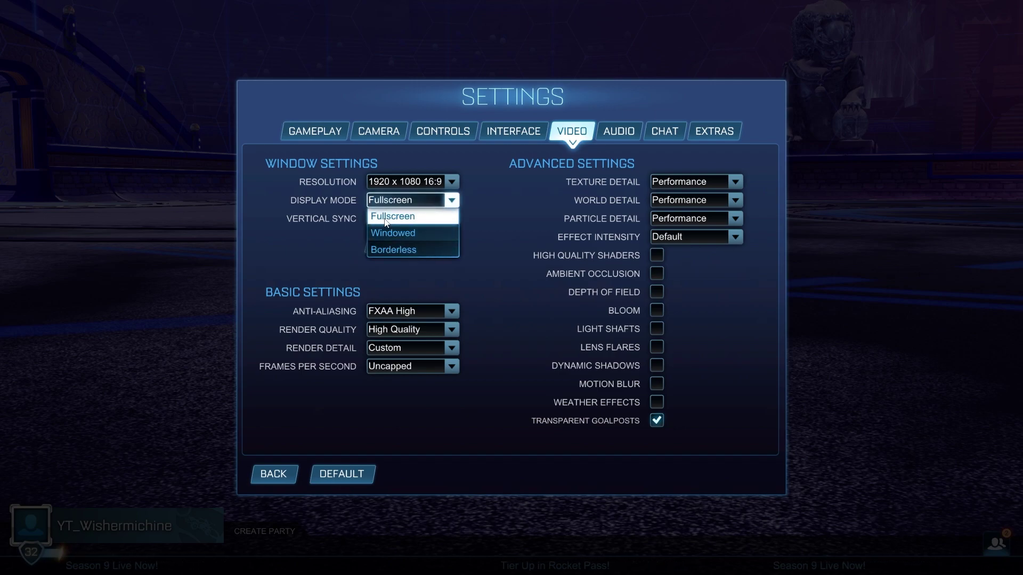
{"action": "left_click", "coordinate": [475, 236]}
- Try the Windowed and Borderless display modes in turn, and return the display mode to Fullscreen
{"action": "left_click", "coordinate": [413, 202]}
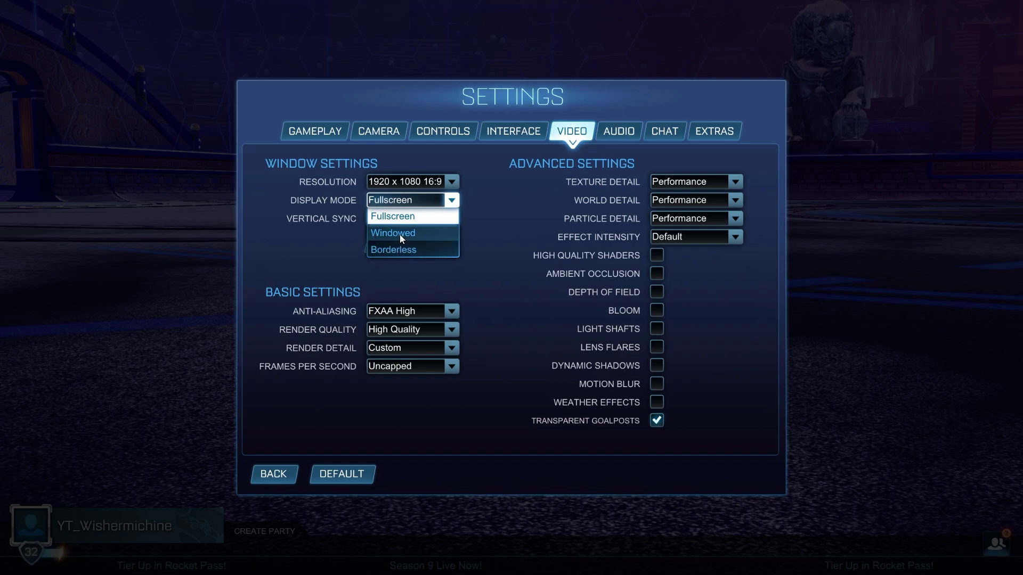
{"action": "left_click", "coordinate": [381, 233]}
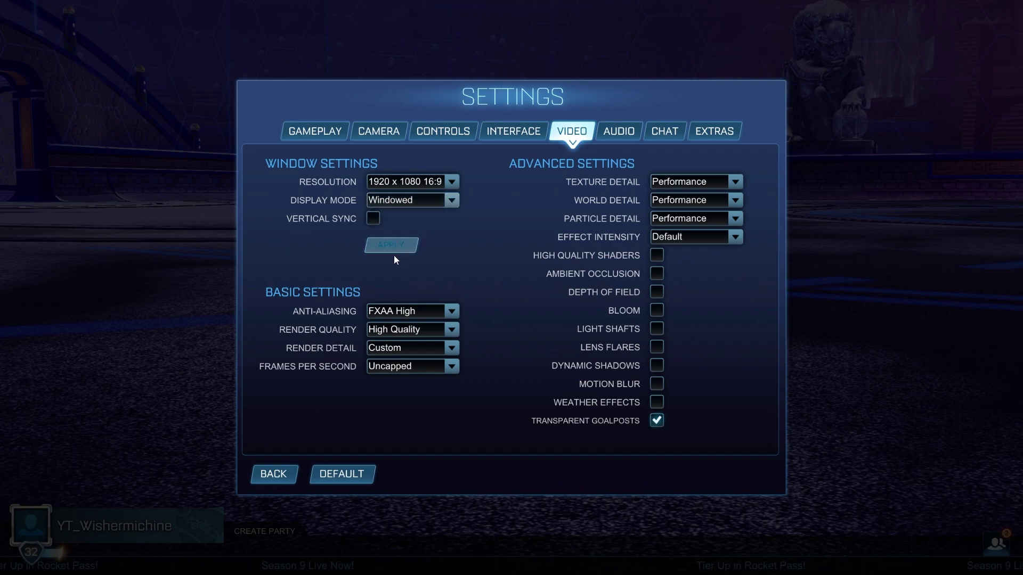
{"action": "left_click", "coordinate": [394, 247]}
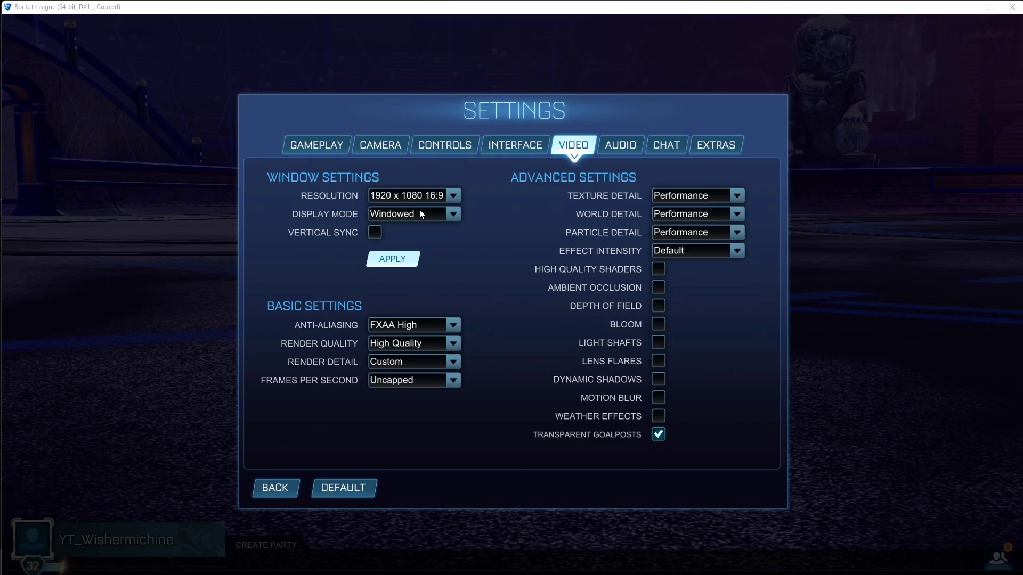
{"action": "left_click", "coordinate": [452, 213]}
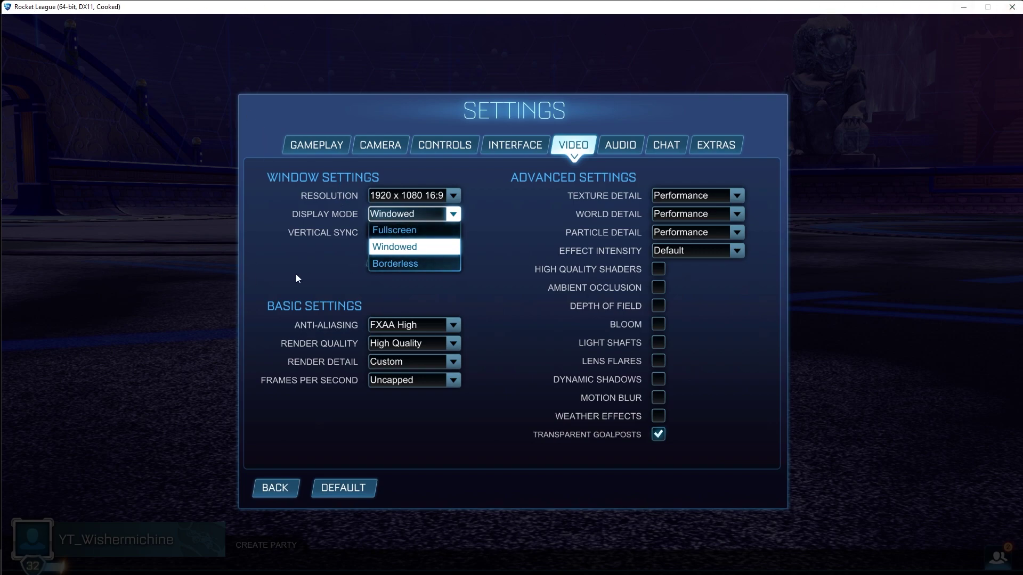
{"action": "left_click", "coordinate": [416, 264]}
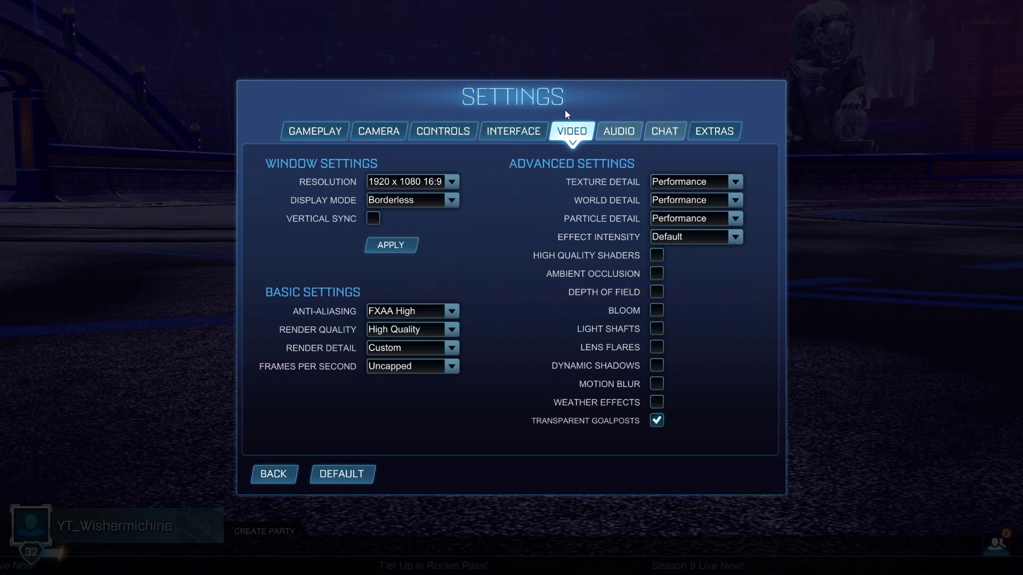
{"action": "left_click", "coordinate": [370, 205]}
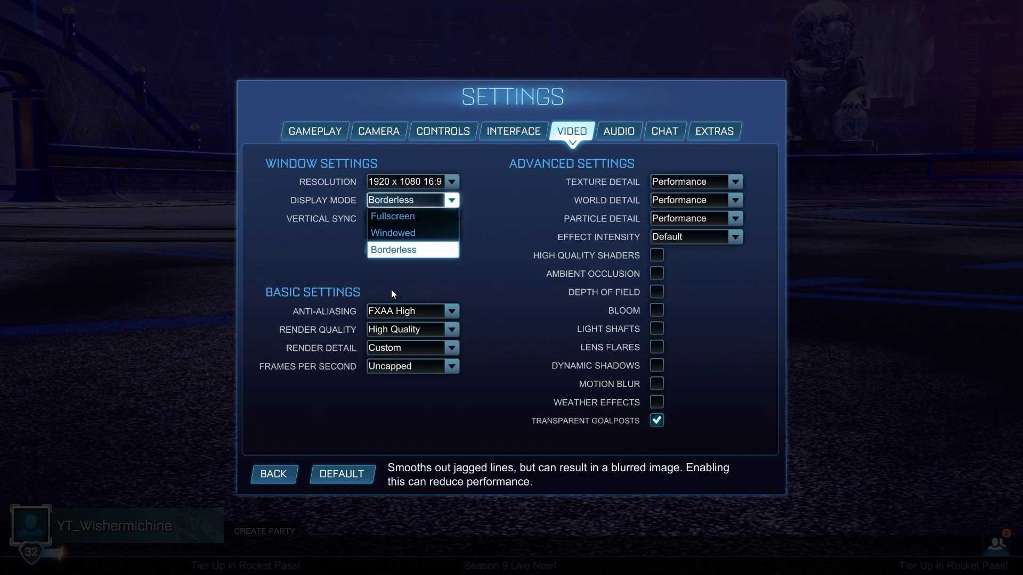
{"action": "left_click", "coordinate": [402, 216]}
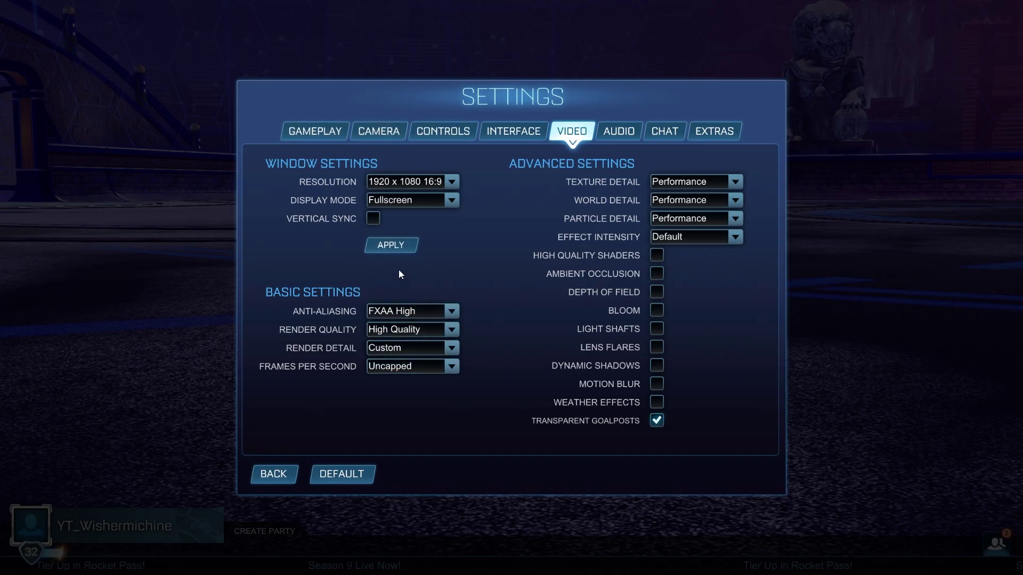
- Examine the anti-aliasing options in the basic video settings, keeping FXAA High selected
{"action": "left_click", "coordinate": [408, 311]}
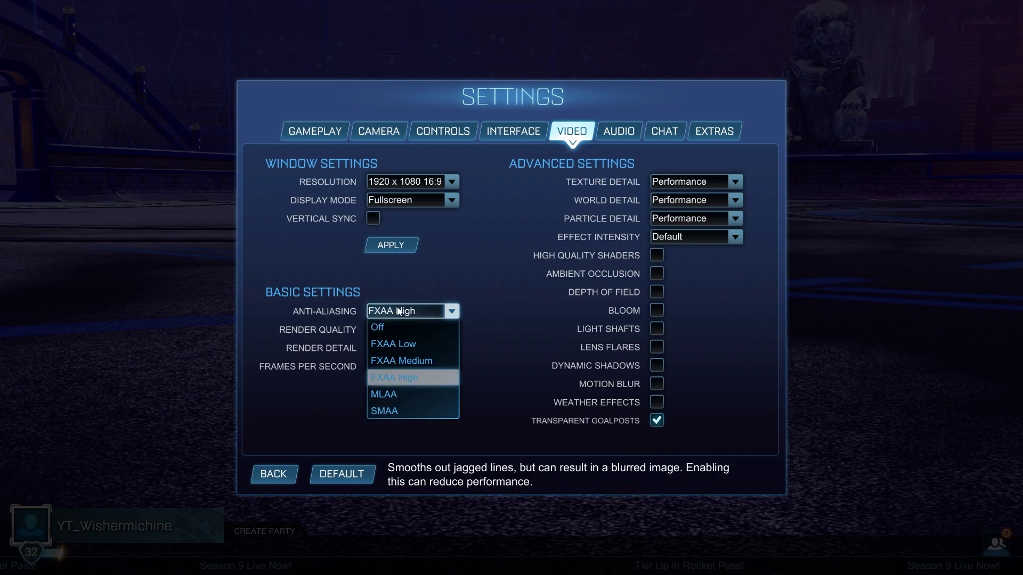
{"action": "left_click", "coordinate": [410, 270]}
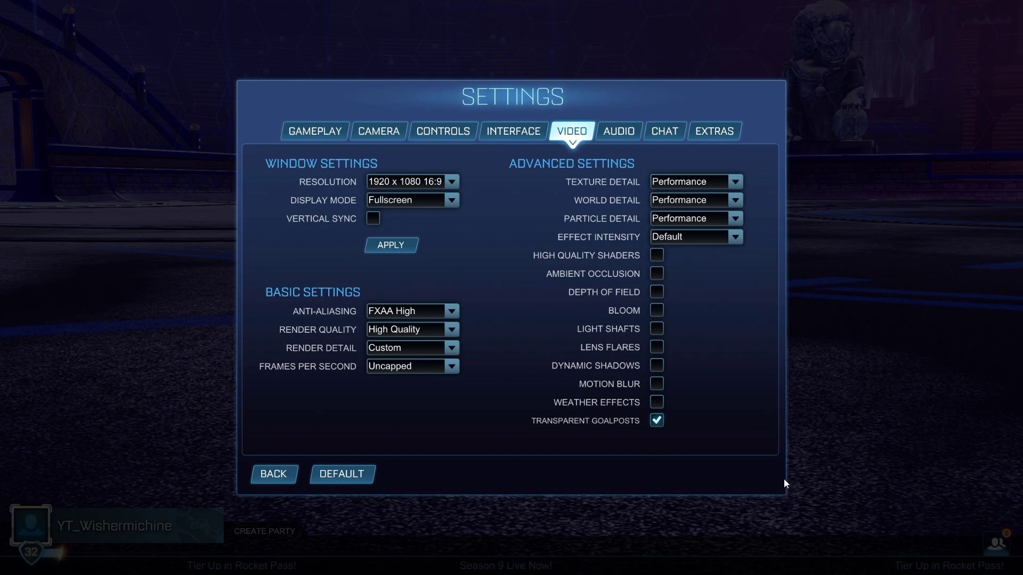
{"action": "left_click", "coordinate": [397, 247]}
{"action": "left_click", "coordinate": [412, 311]}
{"action": "left_click", "coordinate": [405, 377]}
{"action": "left_click", "coordinate": [410, 311]}
{"action": "left_click", "coordinate": [440, 265]}
{"action": "left_click", "coordinate": [410, 311]}
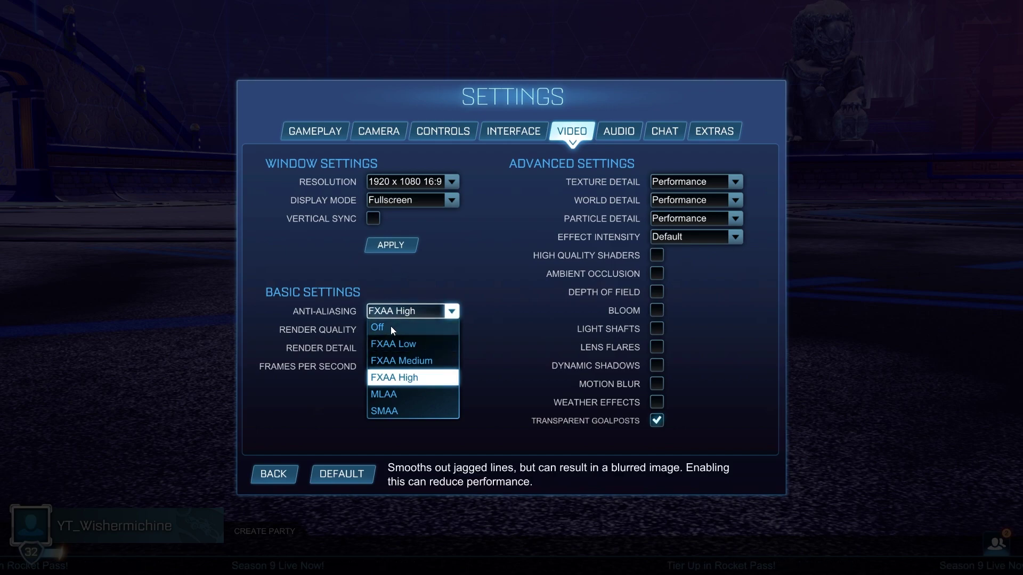
{"action": "left_click", "coordinate": [381, 273]}
- Set anti-aliasing to Off and return to the main menu to view the car
{"action": "left_click", "coordinate": [419, 312]}
{"action": "left_click", "coordinate": [381, 326]}
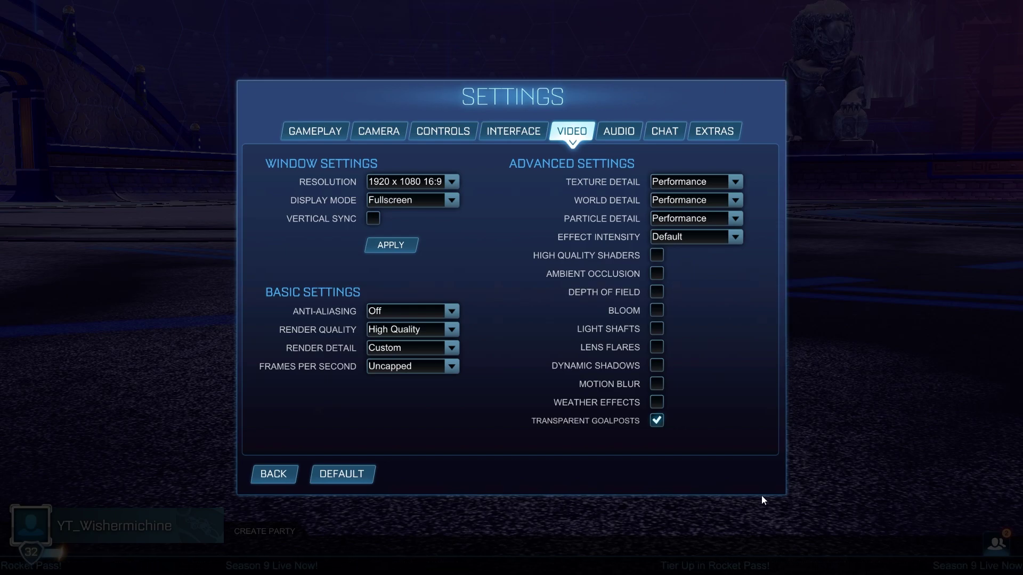
{"action": "left_click", "coordinate": [282, 482]}
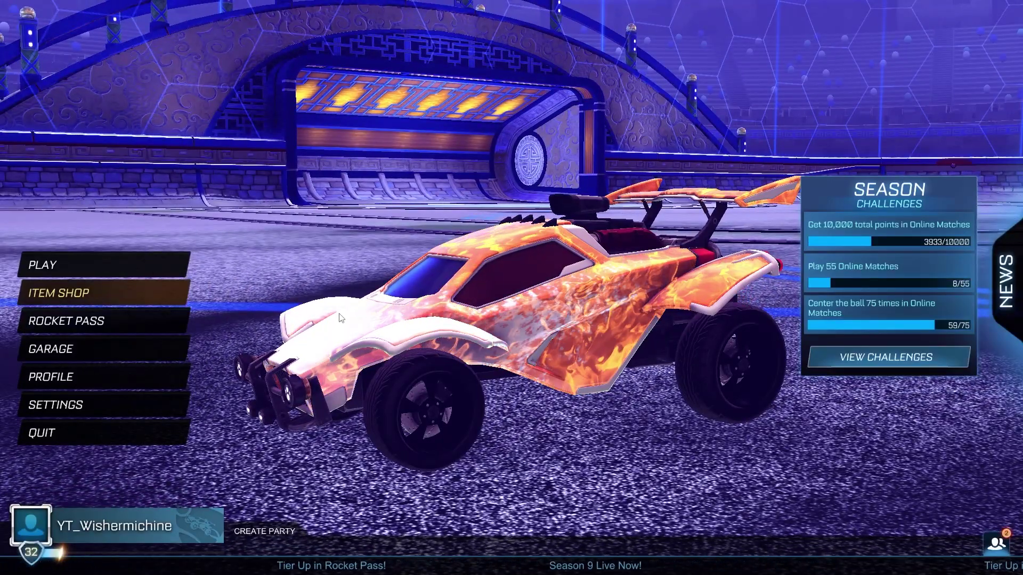
- Reopen the video settings, set anti-aliasing to FXAA High, and return to the main menu
{"action": "key", "text": "Down"}
{"action": "key", "text": "Down"}
{"action": "key", "text": "Down"}
{"action": "key", "text": "Down"}
{"action": "key", "text": "Return"}
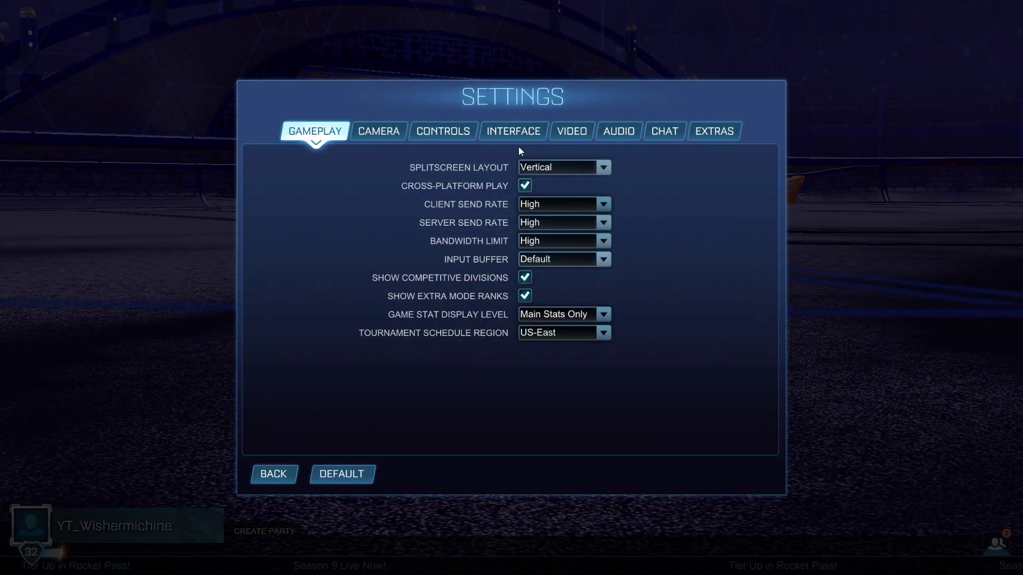
{"action": "left_click", "coordinate": [568, 132]}
{"action": "left_click", "coordinate": [438, 313]}
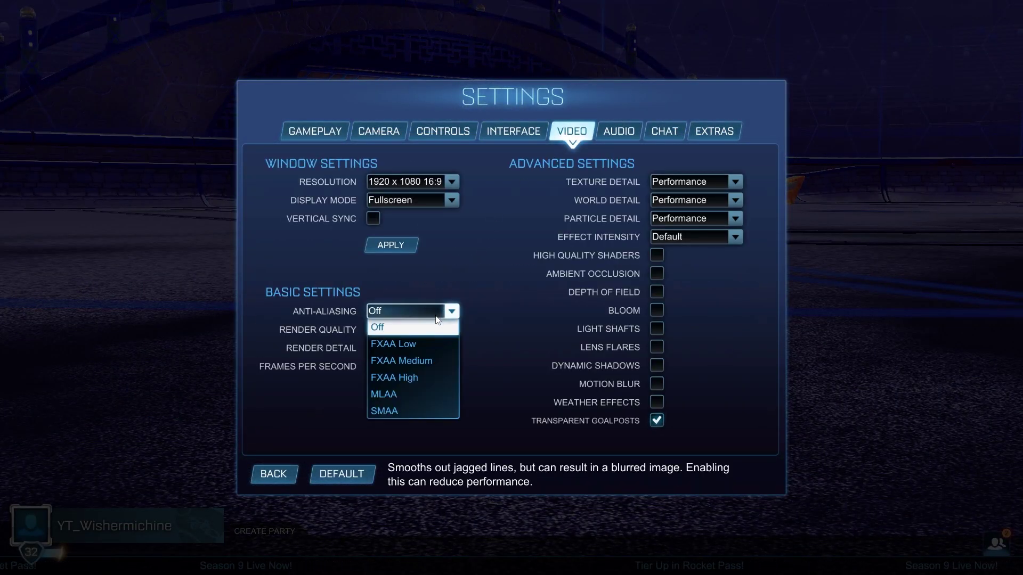
{"action": "left_click", "coordinate": [413, 377]}
{"action": "key", "text": "Escape"}
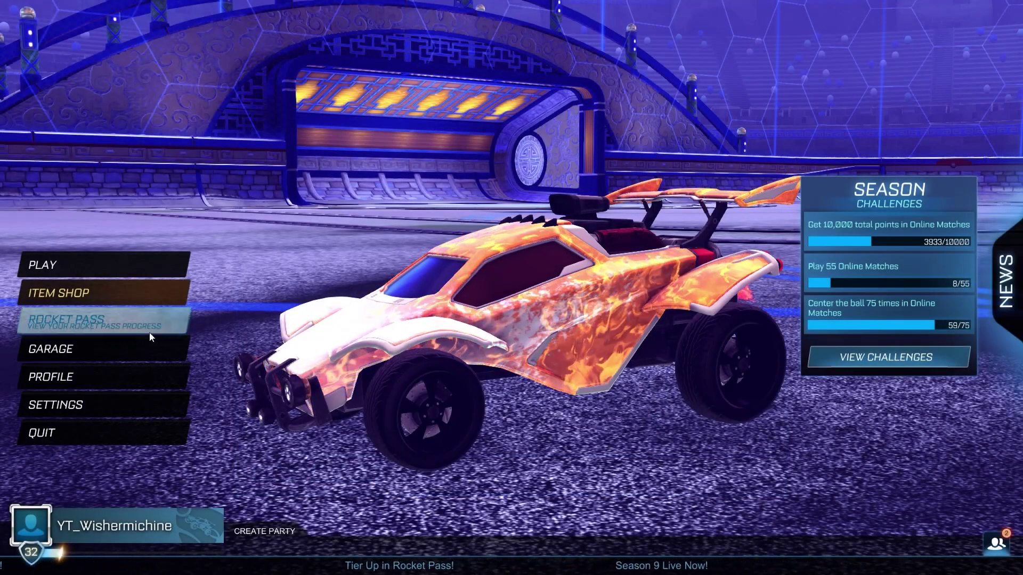
- Examine the render quality options in the video settings, and return to the main menu
{"action": "left_click", "coordinate": [63, 405]}
{"action": "left_click", "coordinate": [406, 331]}
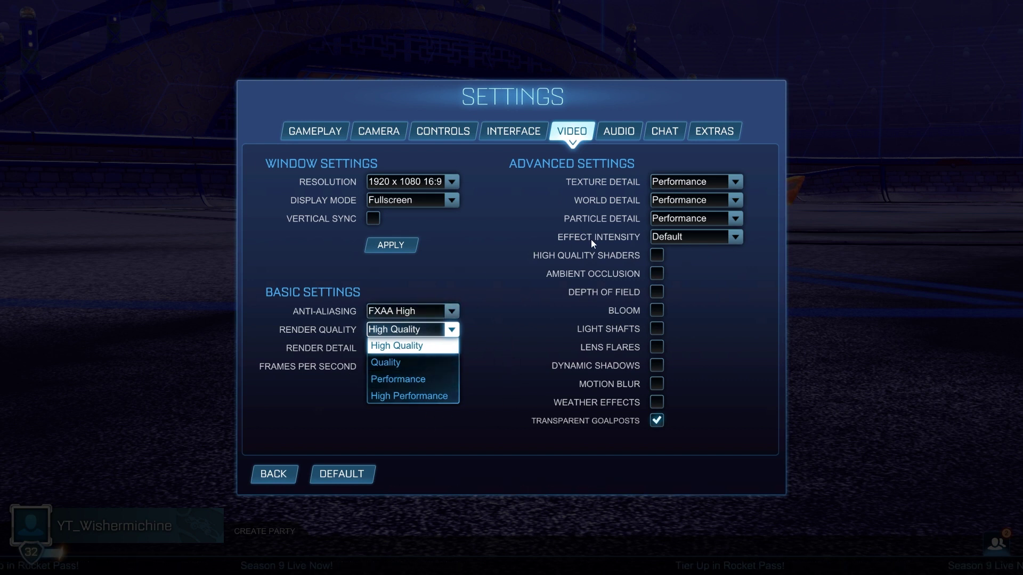
{"action": "left_click", "coordinate": [276, 474]}
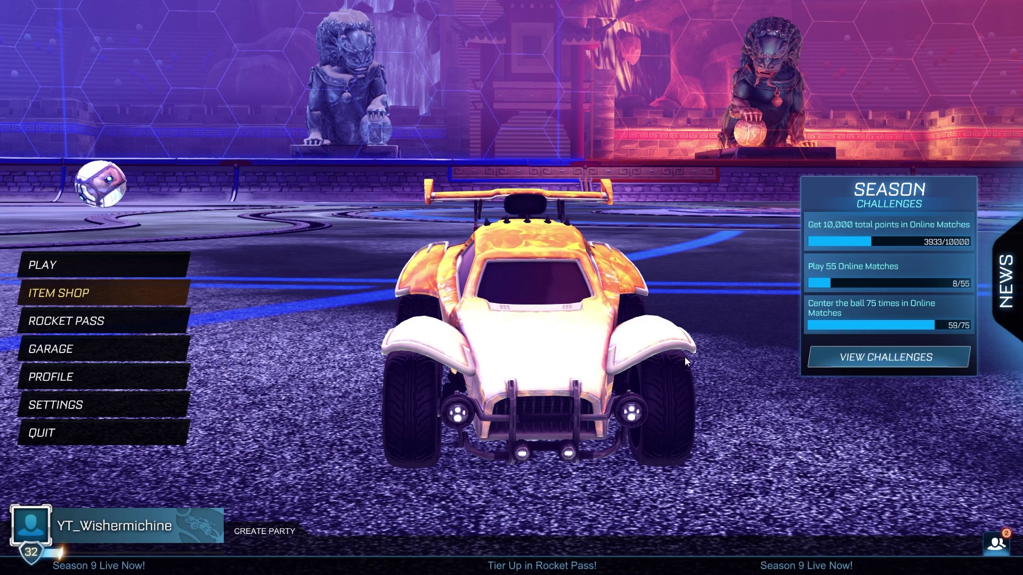
- Set the render quality to High Performance in the video settings and return to the main menu to view the car
{"action": "left_click", "coordinate": [145, 402]}
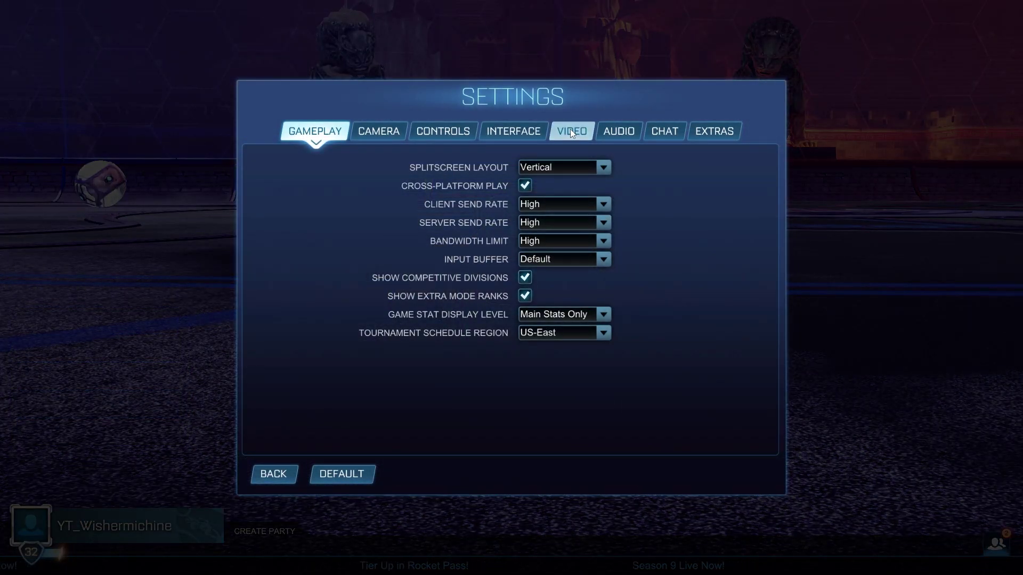
{"action": "left_click", "coordinate": [571, 132]}
{"action": "left_click", "coordinate": [416, 311]}
{"action": "left_click", "coordinate": [452, 329]}
{"action": "left_click", "coordinate": [399, 395]}
{"action": "left_click", "coordinate": [292, 471]}
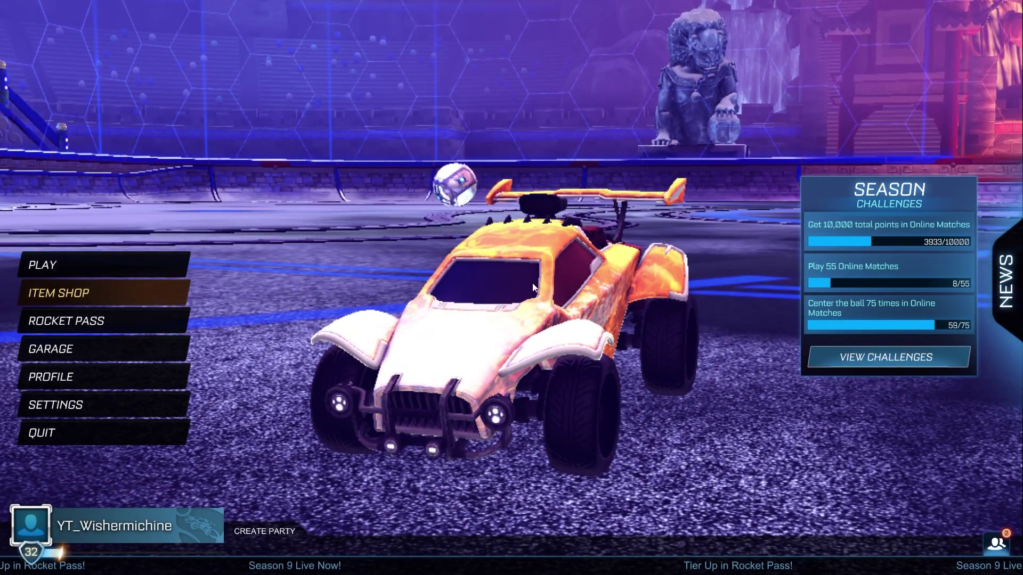
- Set the render quality back to High Quality in the video settings
{"action": "left_click", "coordinate": [143, 400]}
{"action": "left_click", "coordinate": [557, 133]}
{"action": "left_click", "coordinate": [394, 330]}
{"action": "left_click", "coordinate": [407, 345]}
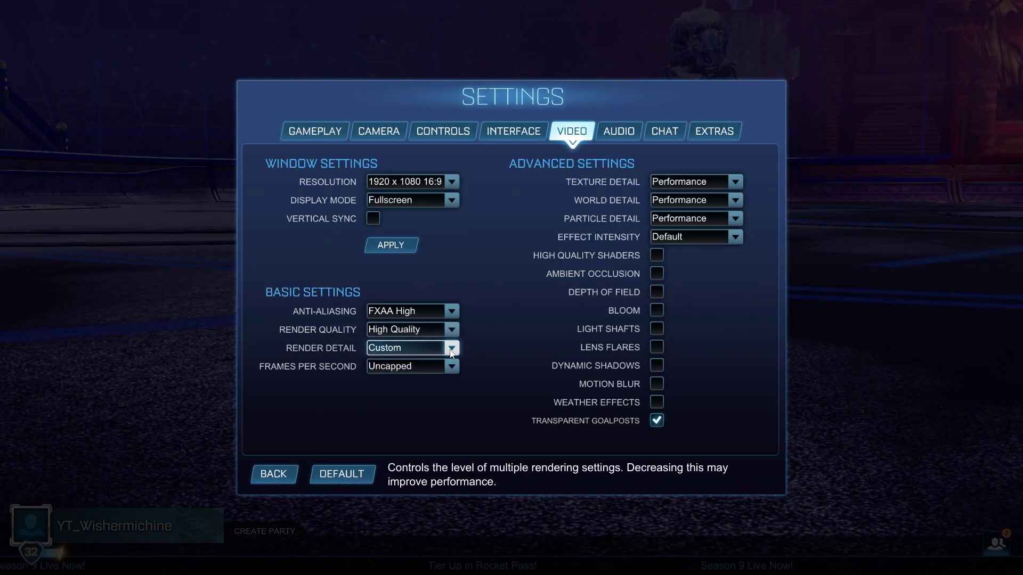
- Examine the render detail presets in the video settings, keeping the Custom option
{"action": "left_click", "coordinate": [413, 348]}
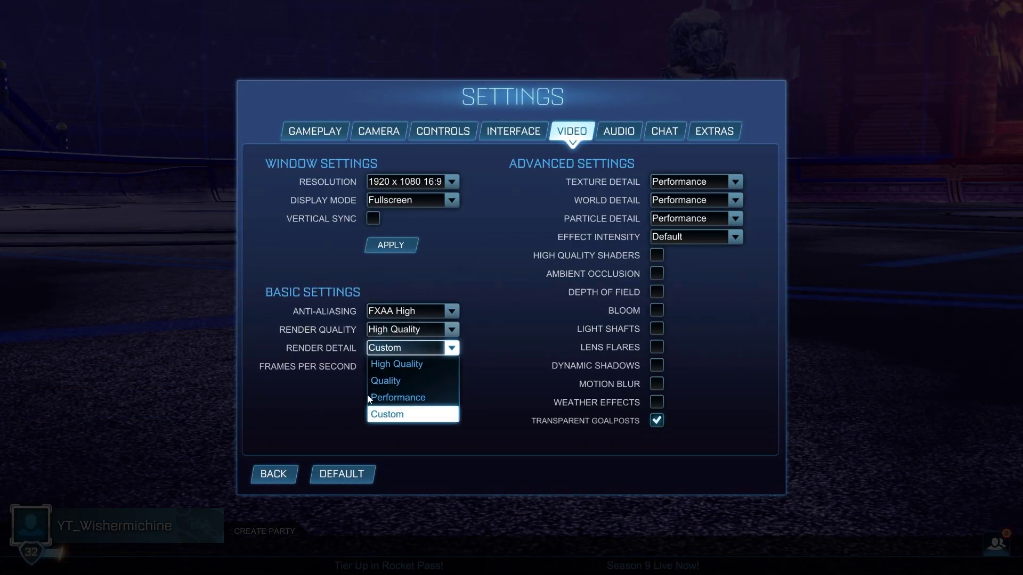
{"action": "left_click", "coordinate": [528, 264]}
{"action": "left_click", "coordinate": [425, 348]}
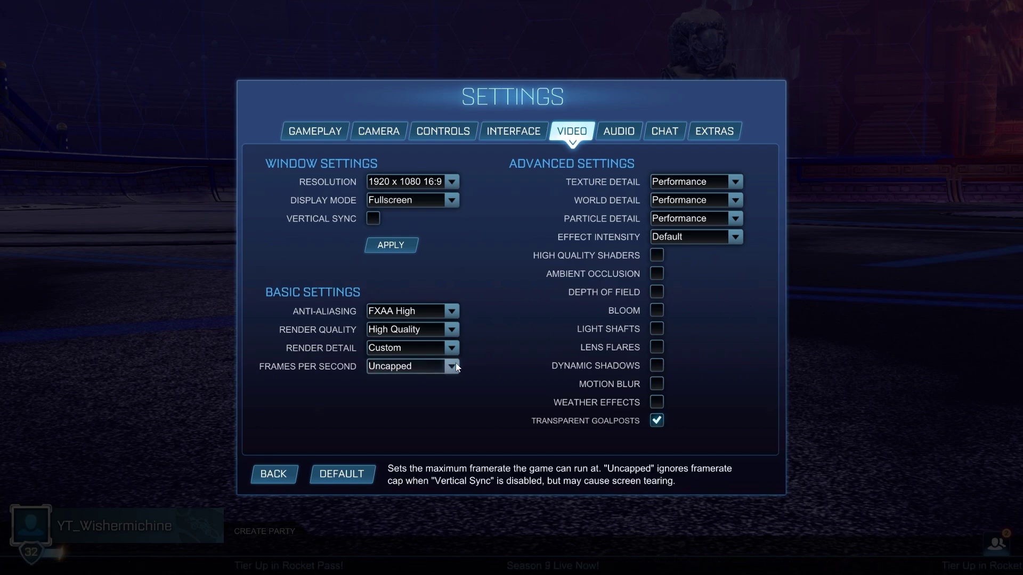
- Set the frames per second limit to 60 FPS (Recommended) in the basic video settings
{"action": "left_click", "coordinate": [414, 368]}
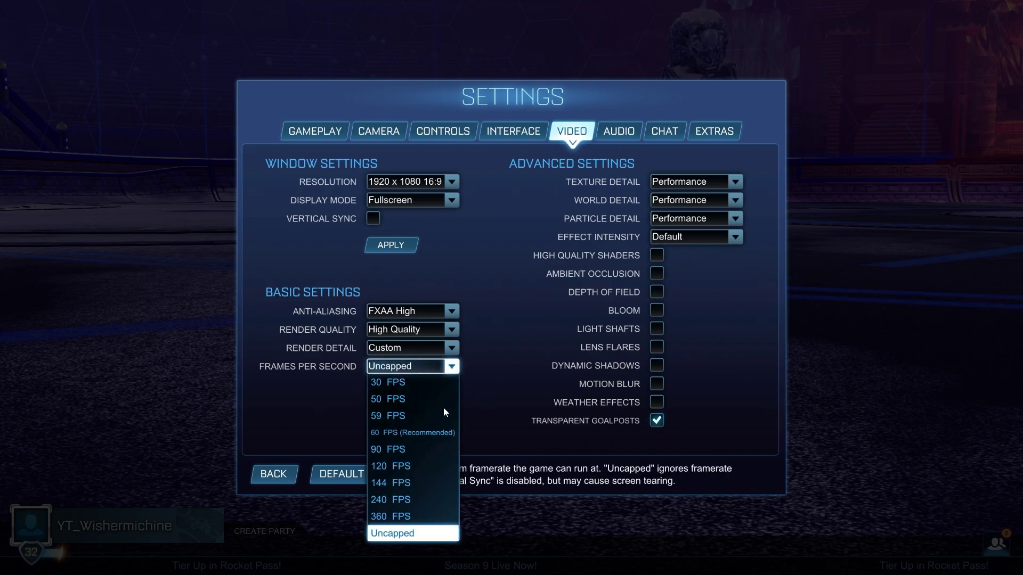
{"action": "left_click", "coordinate": [391, 426]}
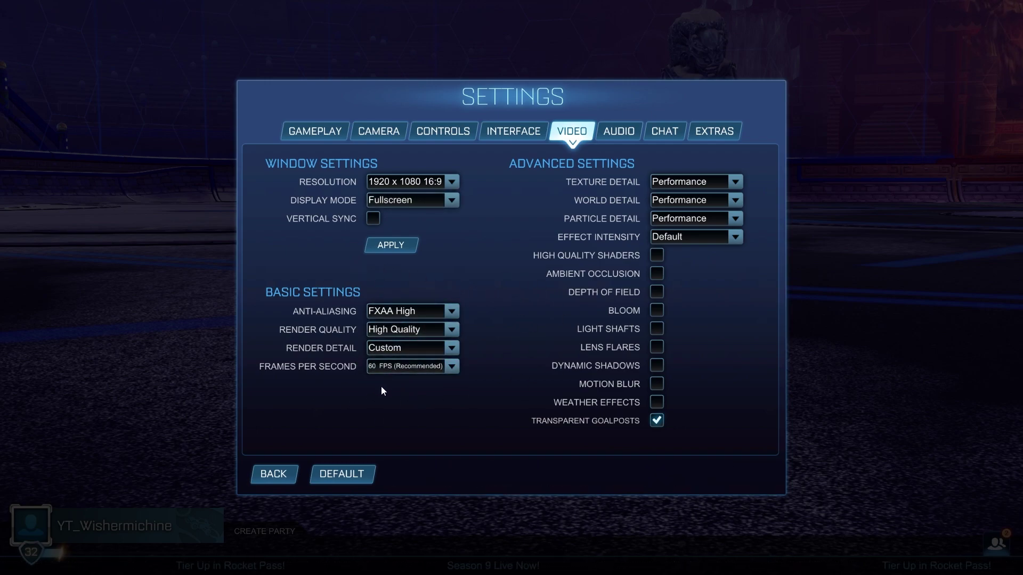
{"action": "left_click", "coordinate": [424, 365]}
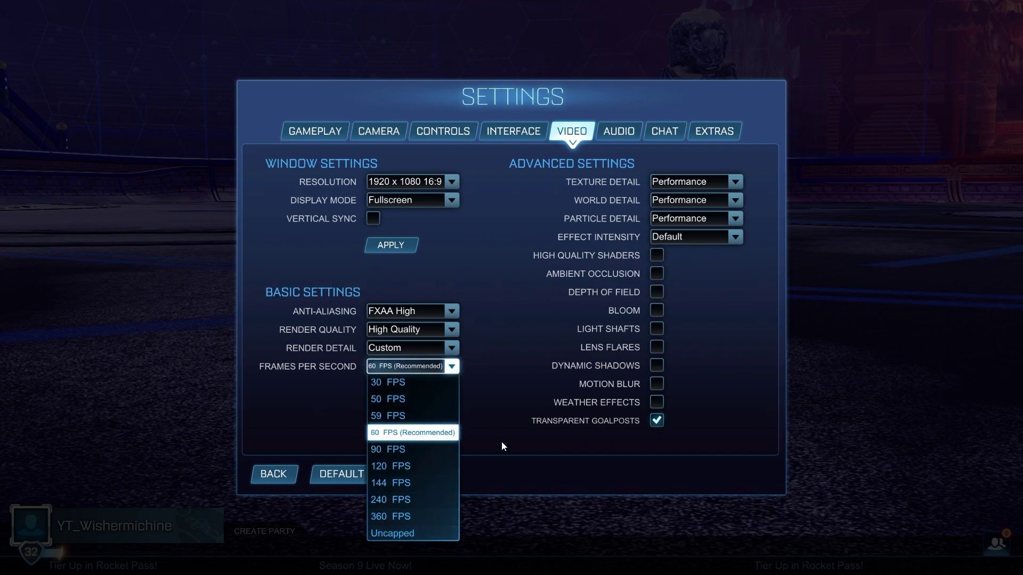
{"action": "left_click", "coordinate": [494, 407]}
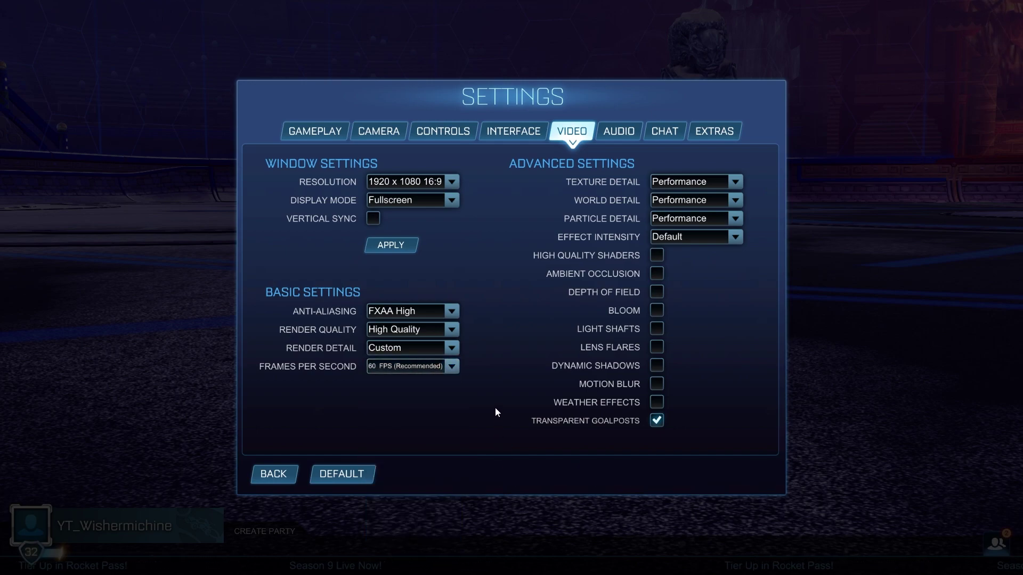
- Set the frames per second limit back to Uncapped
{"action": "left_click", "coordinate": [387, 368]}
{"action": "left_click", "coordinate": [300, 412]}
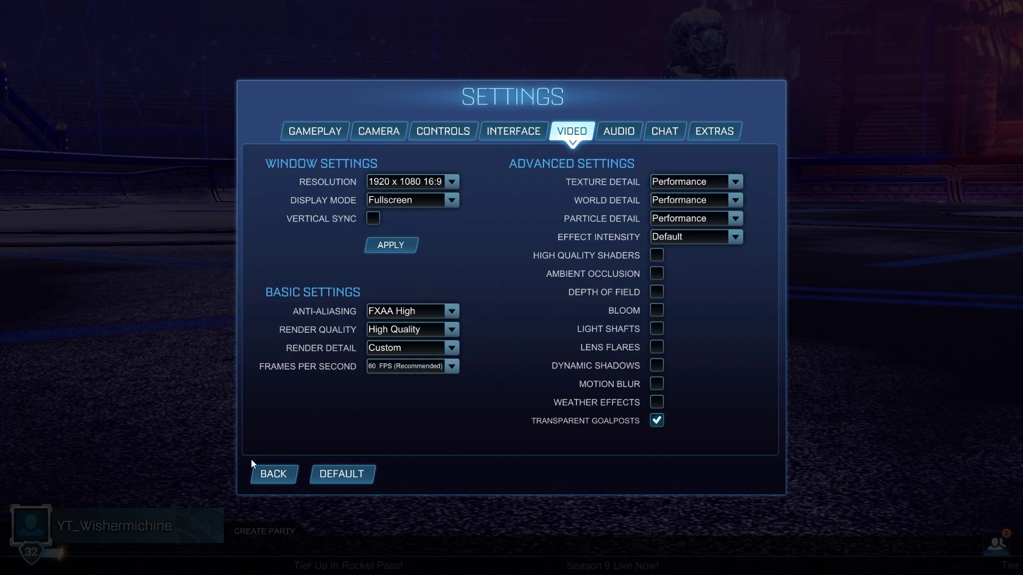
{"action": "left_click", "coordinate": [377, 365]}
{"action": "left_click", "coordinate": [397, 534]}
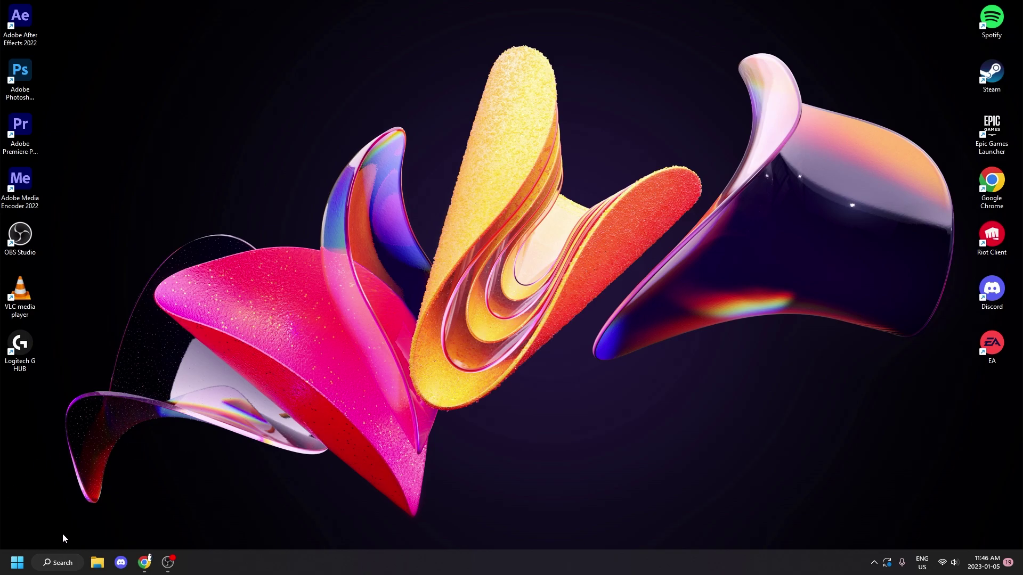
- Open a maximized File Explorer window and show the drives under This PC
{"action": "left_click", "coordinate": [98, 560]}
{"action": "left_click_drag", "start_coordinate": [622, 43], "coordinate": [566, 4]}
{"action": "left_click", "coordinate": [38, 262]}
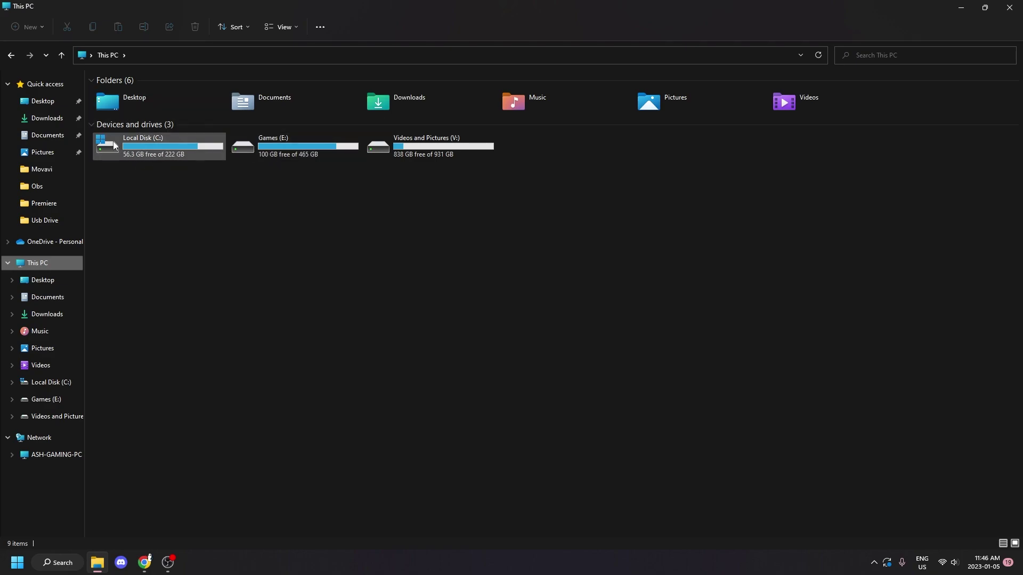
- Briefly open and dismiss Windows search and Google Chrome to try their responsiveness, and close the File Explorer window
{"action": "left_click", "coordinate": [52, 570]}
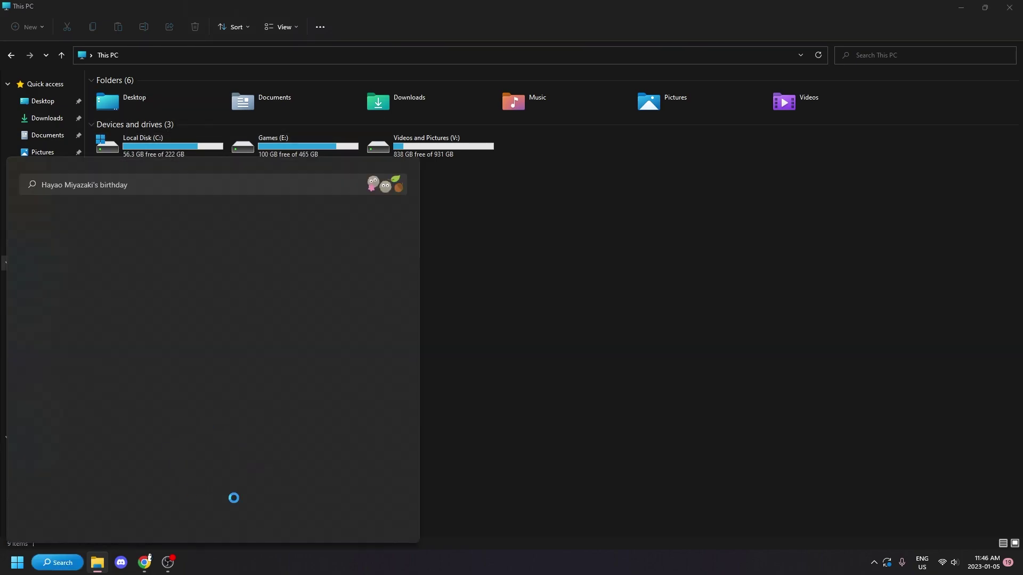
{"action": "left_click", "coordinate": [426, 445]}
{"action": "left_click", "coordinate": [144, 566]}
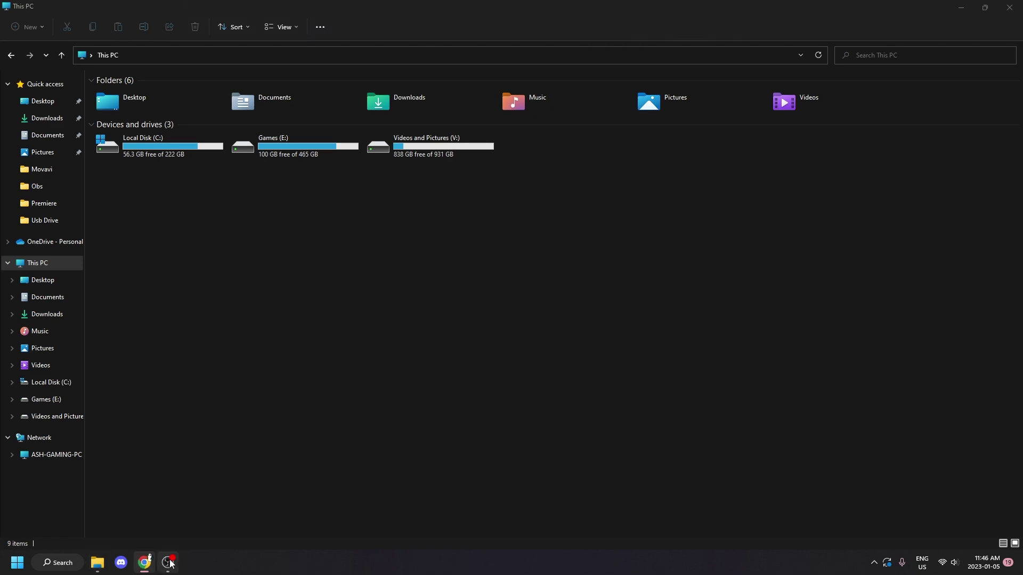
{"action": "left_click", "coordinate": [230, 491]}
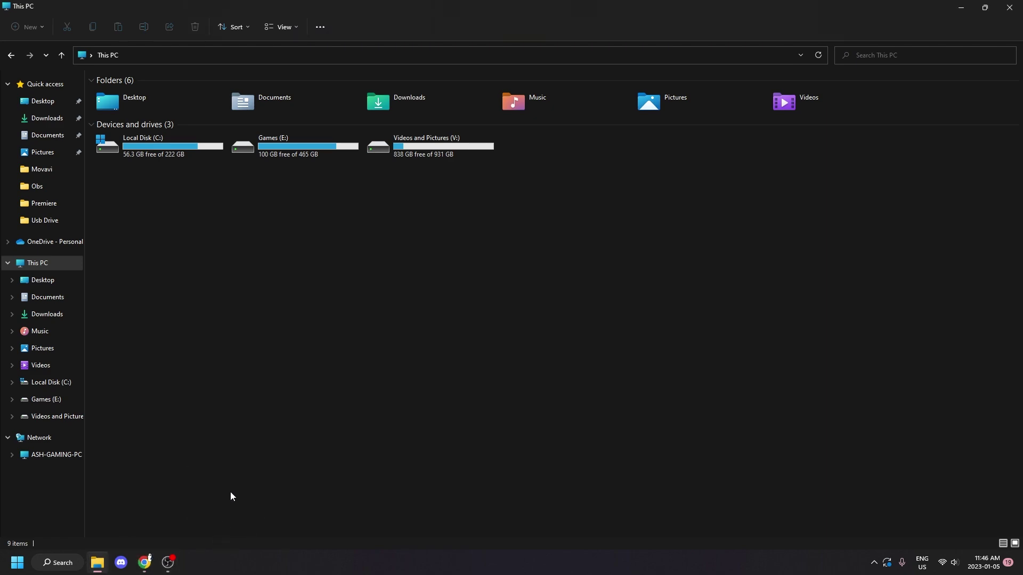
{"action": "left_click", "coordinate": [1009, 7]}
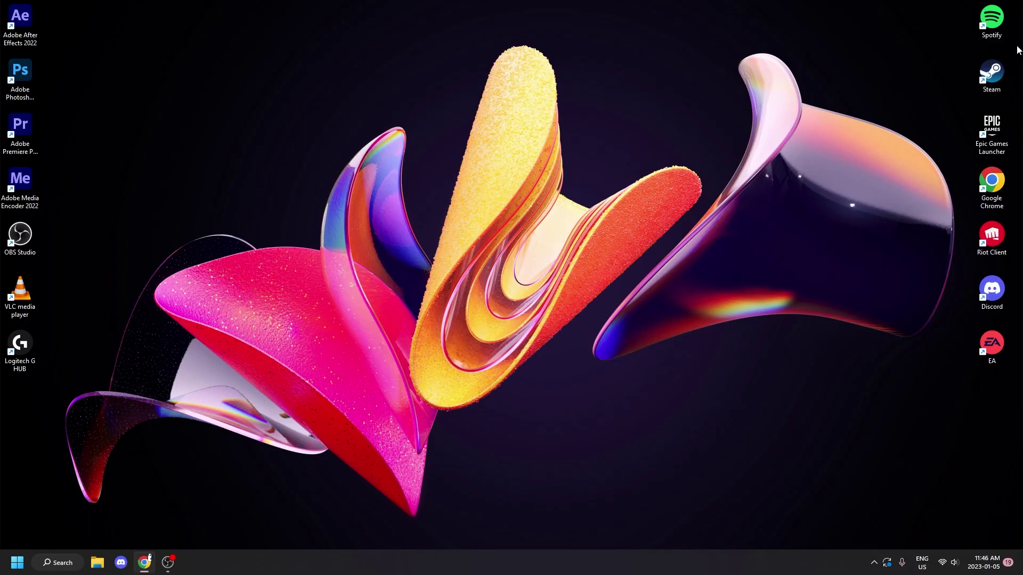